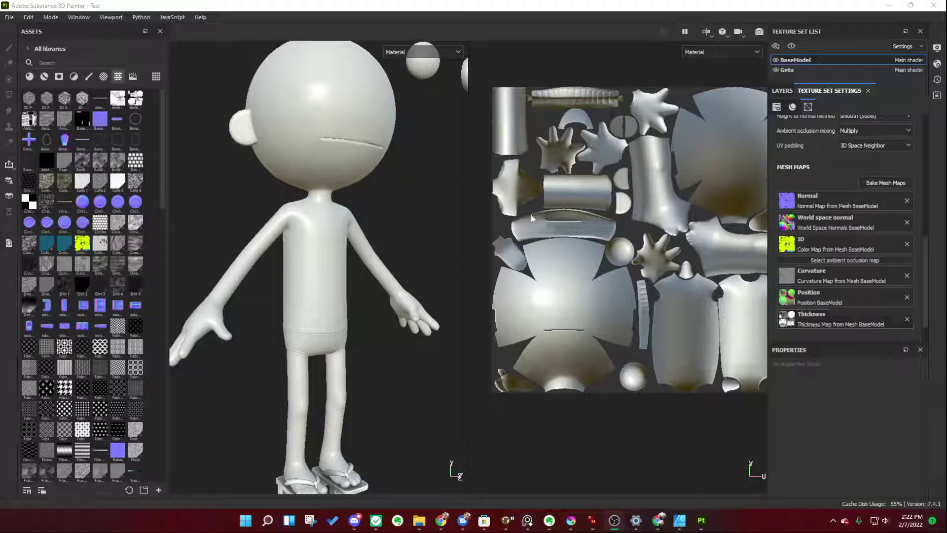
Step: Examine the character model from several angles, ending on a close view of the waist and upper legs
{"action": "mouse_move", "coordinate": [404, 188]}
{"action": "left_mouse_down", "text": "alt"}
{"action": "mouse_move", "coordinate": [345, 196]}
{"action": "mouse_move", "coordinate": [405, 194]}
{"action": "left_mouse_up", "text": "alt"}
{"action": "right_click_drag", "start_coordinate": [406, 194], "coordinate": [359, 194], "text": "alt"}
{"action": "left_click_drag", "start_coordinate": [359, 194], "coordinate": [370, 186], "text": "alt"}
{"action": "right_click_drag", "start_coordinate": [370, 186], "coordinate": [455, 244], "text": "alt"}
{"action": "left_click_drag", "start_coordinate": [454, 244], "coordinate": [383, 218], "text": "alt"}
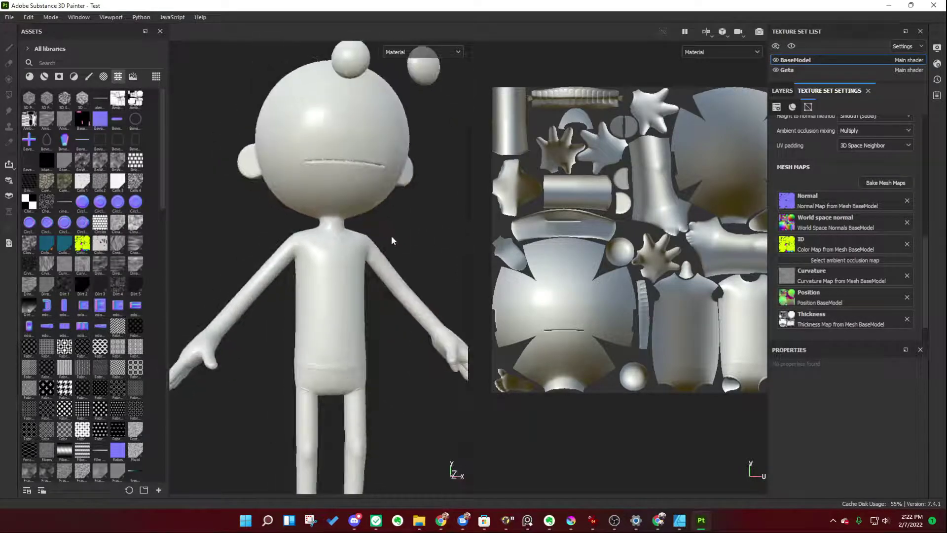
{"action": "middle_click_drag", "start_coordinate": [391, 232], "coordinate": [408, 258], "text": "alt"}
{"action": "right_click_drag", "start_coordinate": [387, 258], "coordinate": [456, 316], "text": "alt"}
{"action": "middle_click_drag", "start_coordinate": [377, 352], "coordinate": [373, 201], "text": "alt"}
{"action": "right_click_drag", "start_coordinate": [373, 201], "coordinate": [429, 241], "text": "alt"}
{"action": "left_click_drag", "start_coordinate": [429, 241], "coordinate": [375, 266], "text": "alt"}
{"action": "scroll", "coordinate": [378, 268], "scroll_direction": "up", "scroll_amount": 2}
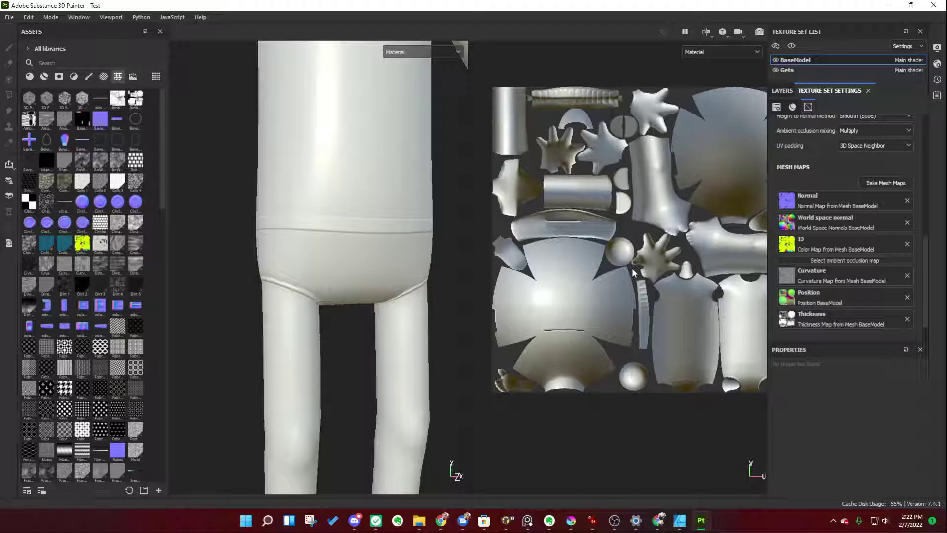
Step: Display the baked Normal mesh map on the model
{"action": "left_click", "coordinate": [443, 52]}
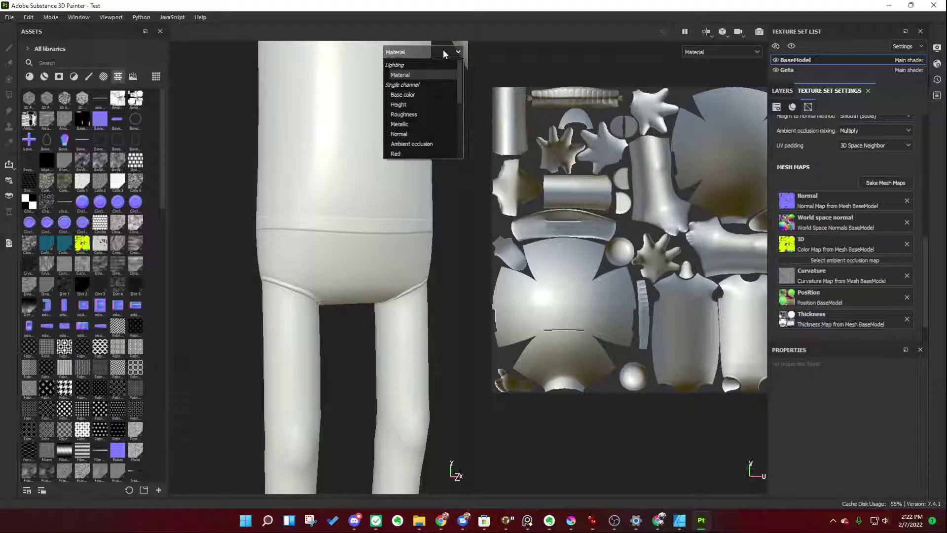
{"action": "scroll", "coordinate": [440, 105], "scroll_direction": "down", "scroll_amount": 5}
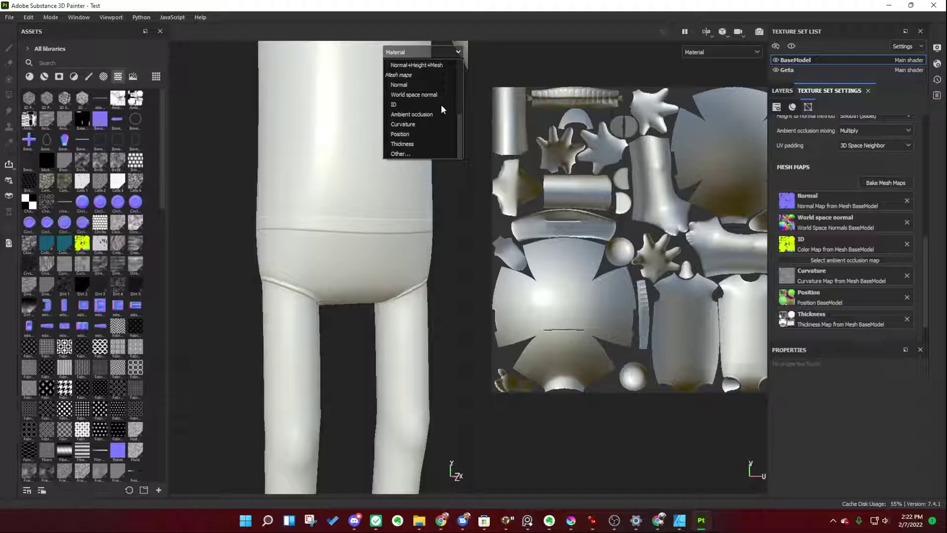
{"action": "left_click", "coordinate": [402, 83]}
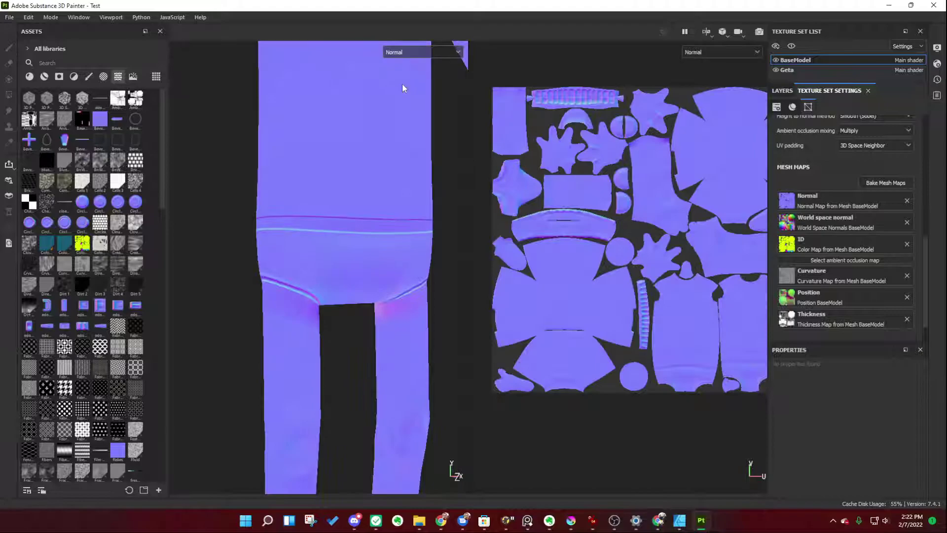
{"action": "mouse_move", "coordinate": [419, 176]}
{"action": "left_mouse_down", "text": "alt"}
{"action": "mouse_move", "coordinate": [365, 173]}
{"action": "mouse_move", "coordinate": [402, 179]}
{"action": "left_mouse_up", "text": "alt"}
Step: Display the ID mesh map on the model, followed by the Position mesh map
{"action": "left_click", "coordinate": [409, 55]}
{"action": "left_click", "coordinate": [402, 104]}
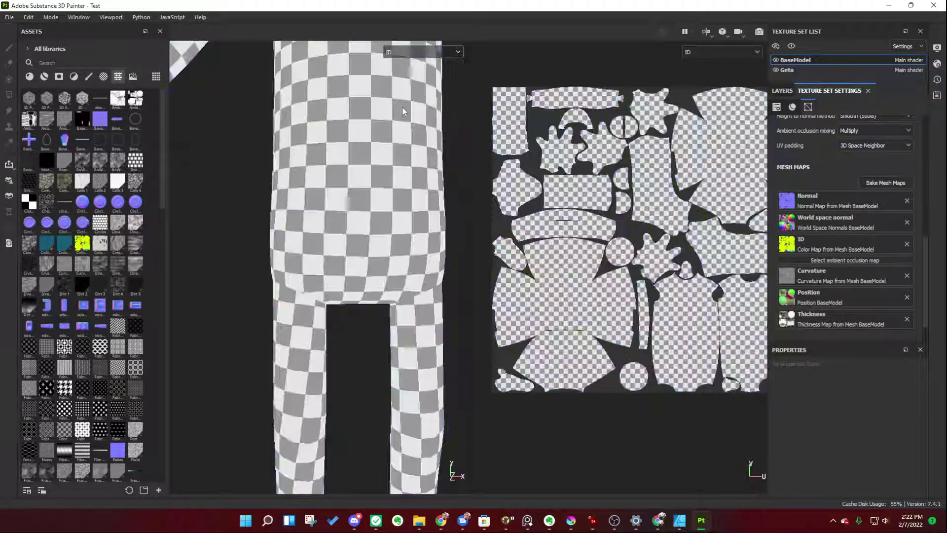
{"action": "left_click", "coordinate": [413, 53]}
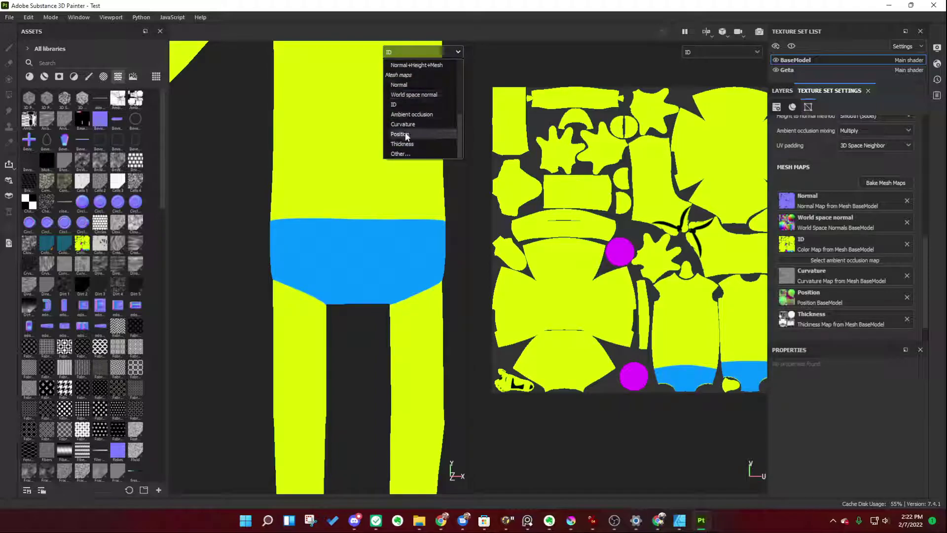
{"action": "left_click", "coordinate": [405, 133]}
Step: Display the Normal mesh map again and examine the waistband and leg seam details from several angles
{"action": "left_click", "coordinate": [418, 54]}
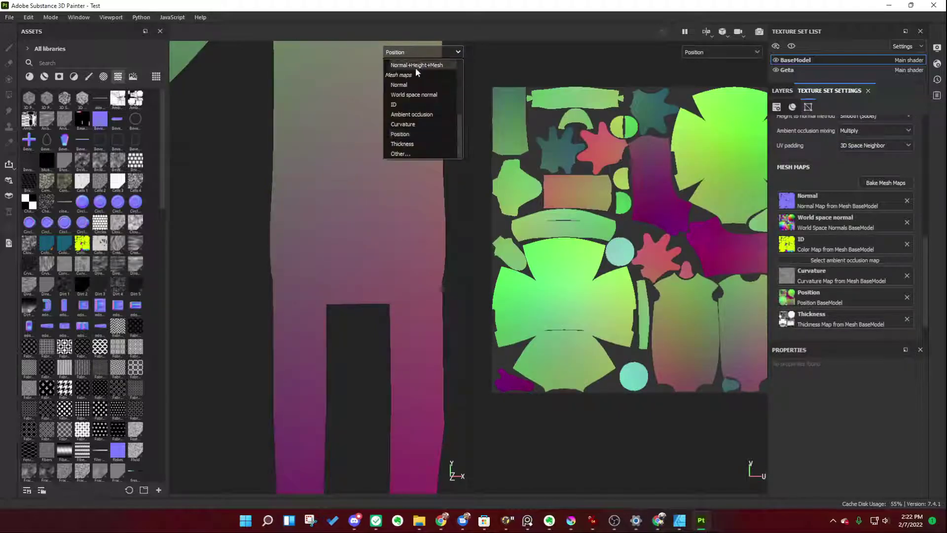
{"action": "left_click", "coordinate": [402, 85]}
{"action": "left_click_drag", "start_coordinate": [366, 199], "coordinate": [389, 199], "text": "alt"}
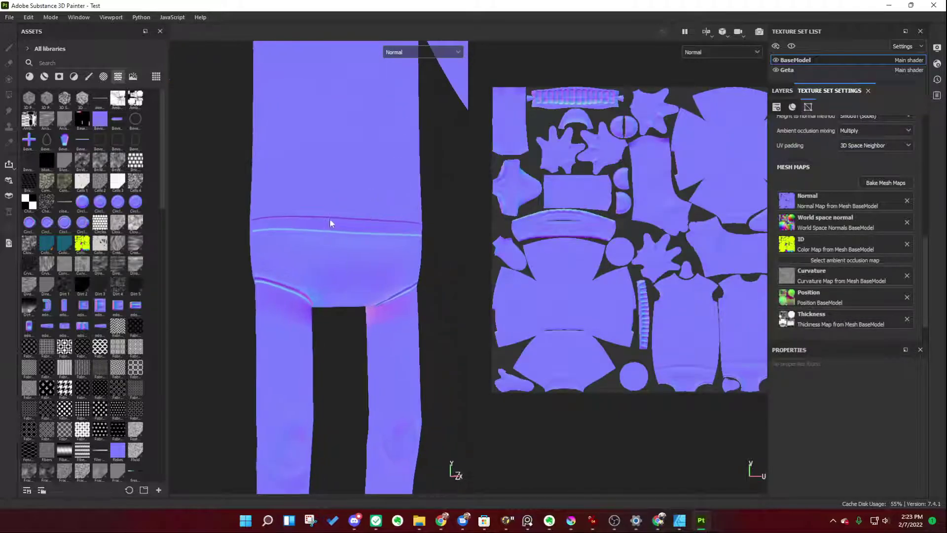
{"action": "middle_click_drag", "start_coordinate": [332, 222], "coordinate": [385, 176], "text": "alt"}
{"action": "right_click_drag", "start_coordinate": [375, 195], "coordinate": [437, 239], "text": "alt"}
{"action": "middle_click_drag", "start_coordinate": [438, 239], "coordinate": [354, 345], "text": "alt"}
{"action": "right_click_drag", "start_coordinate": [354, 345], "coordinate": [338, 260], "text": "alt"}
{"action": "left_click_drag", "start_coordinate": [318, 161], "coordinate": [332, 212], "text": "alt"}
{"action": "scroll", "coordinate": [337, 219], "scroll_direction": "up", "scroll_amount": 3}
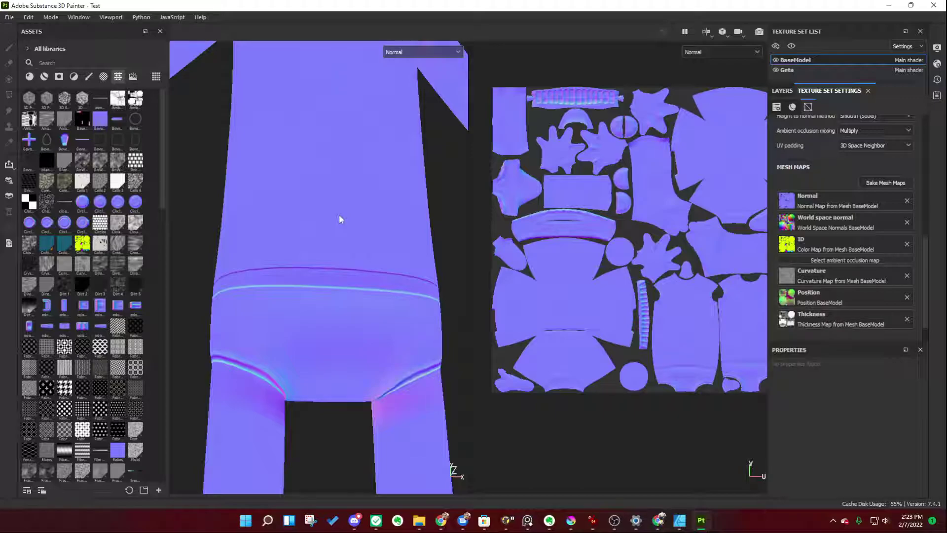
Step: Return the viewport display to Material and examine the waistband and leg seams with lighting
{"action": "left_click", "coordinate": [416, 51]}
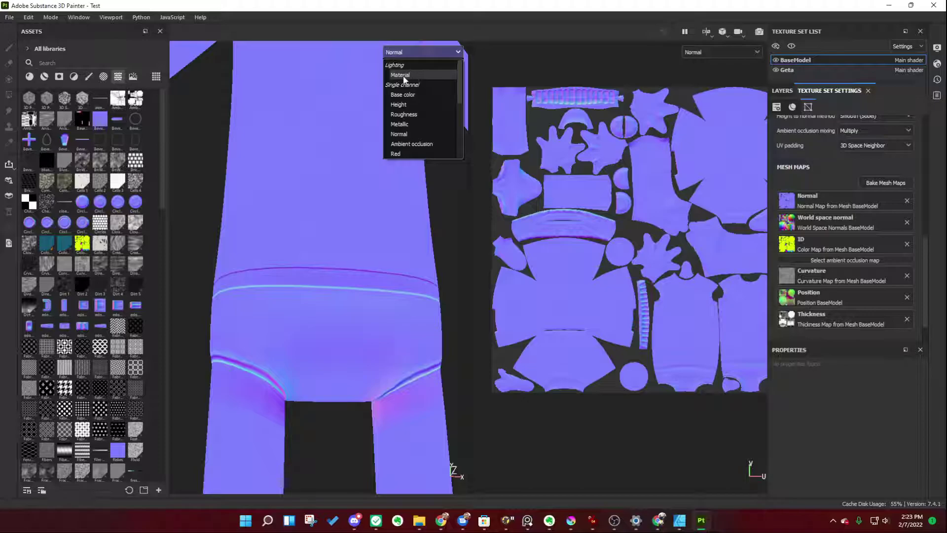
{"action": "left_click", "coordinate": [403, 75]}
{"action": "middle_click_drag", "start_coordinate": [412, 229], "coordinate": [404, 156], "text": "alt"}
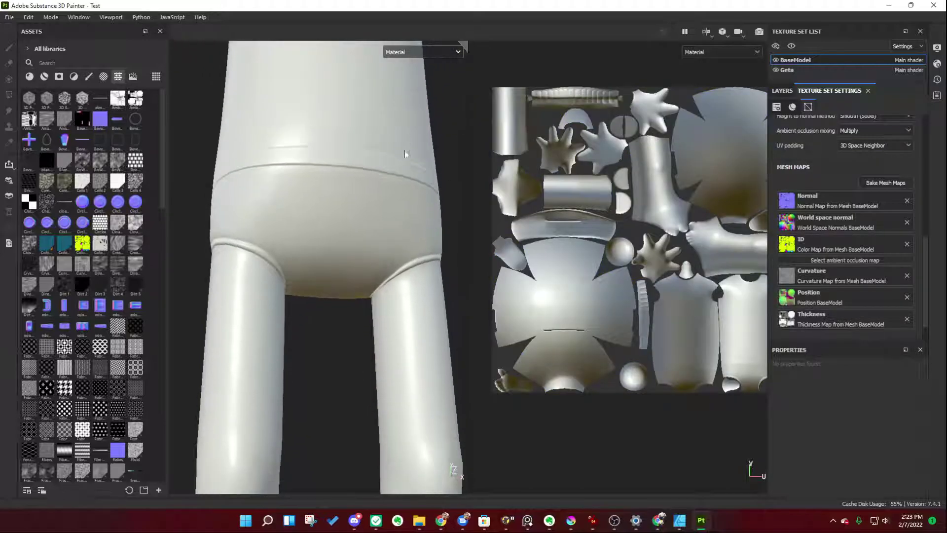
{"action": "left_click_drag", "start_coordinate": [404, 157], "coordinate": [391, 174], "text": "alt"}
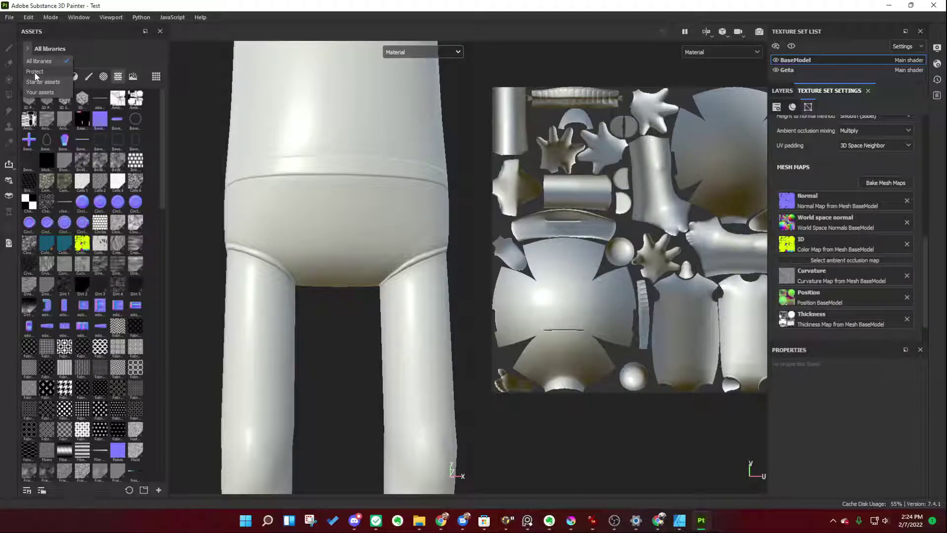
Step: Show only the project's textures in the assets and assign Ambient Occlusion Combined Only as BaseModel's ambient occlusion mesh map
{"action": "left_click", "coordinate": [35, 76]}
{"action": "left_click", "coordinate": [119, 79]}
{"action": "left_click", "coordinate": [104, 77]}
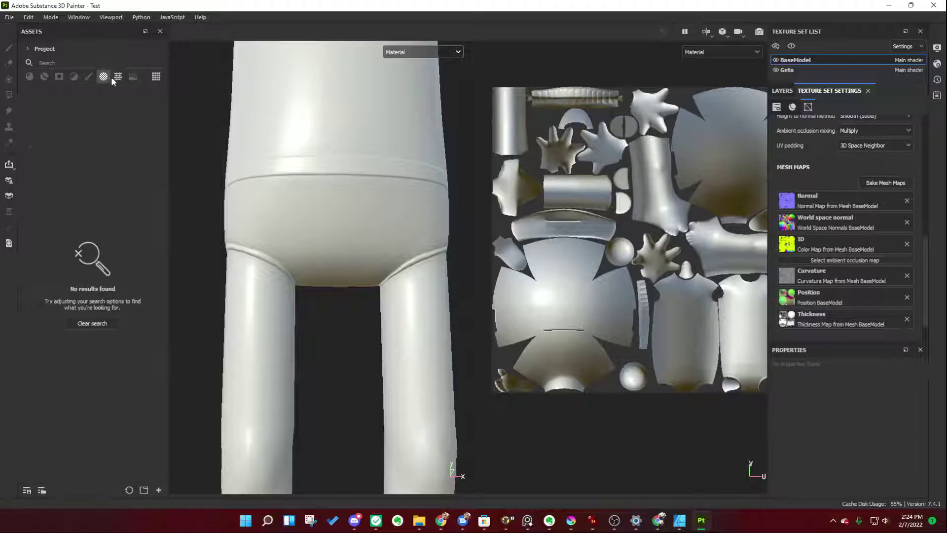
{"action": "left_click", "coordinate": [117, 76]}
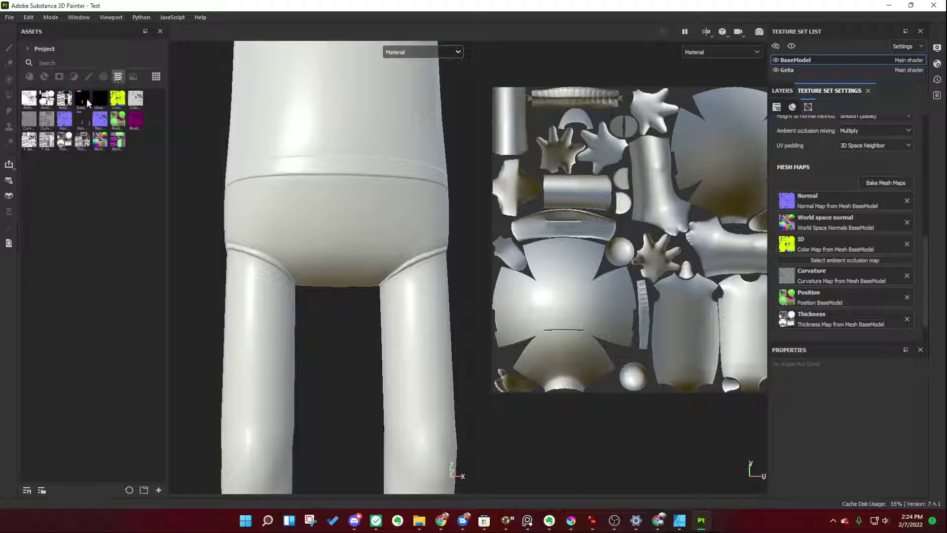
{"action": "mouse_move", "coordinate": [50, 102]}
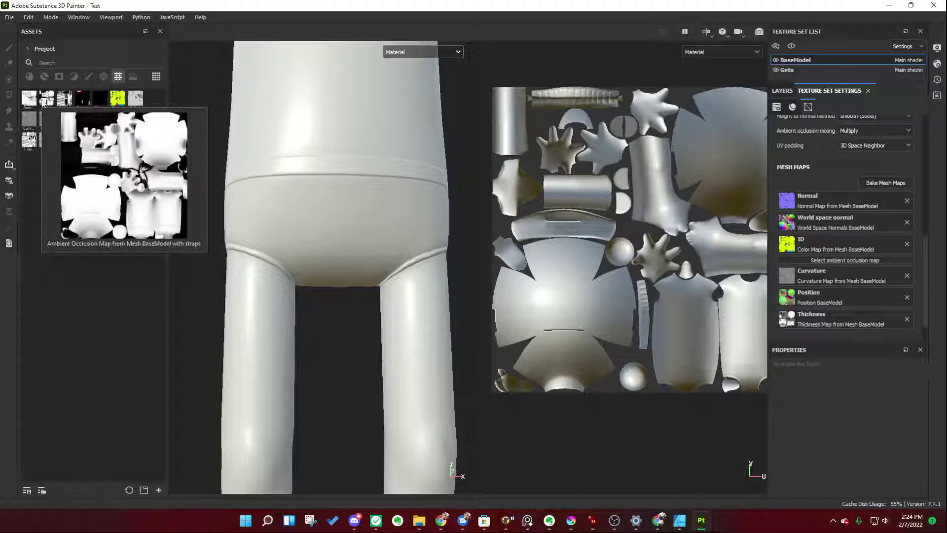
{"action": "left_click_drag", "start_coordinate": [34, 103], "coordinate": [799, 265]}
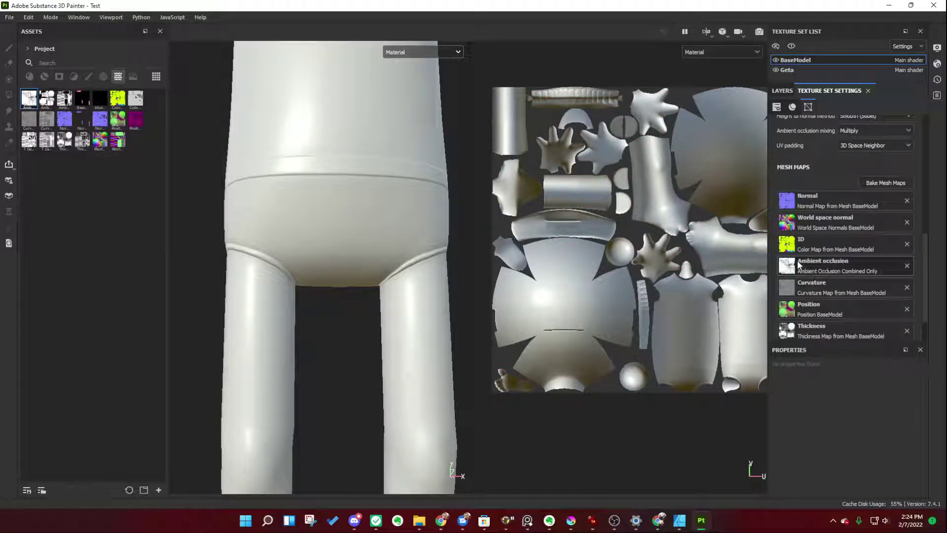
{"action": "left_click_drag", "start_coordinate": [344, 205], "coordinate": [339, 169], "text": "alt"}
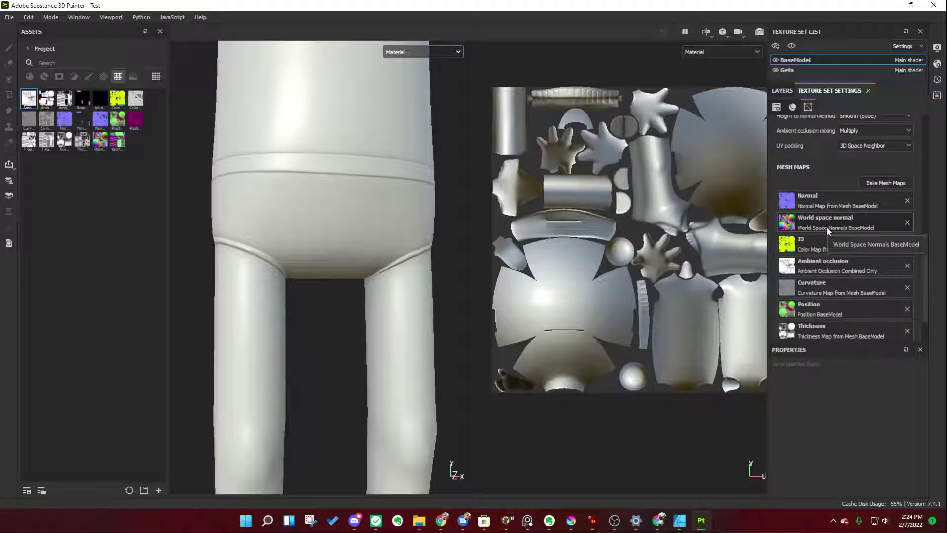
Step: Set the BaseModel texture set's normal mixing to Replace
{"action": "scroll", "coordinate": [837, 221], "scroll_direction": "up", "scroll_amount": 3}
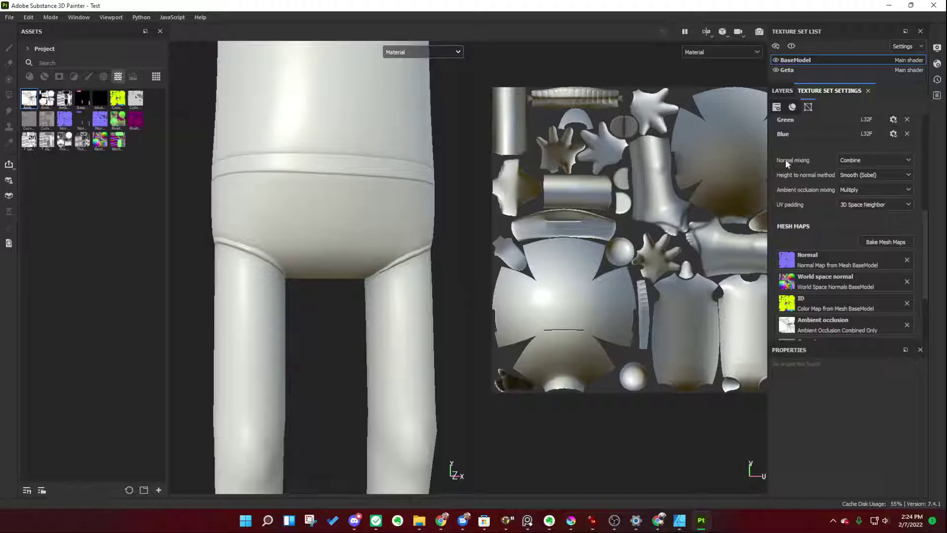
{"action": "scroll", "coordinate": [789, 168], "scroll_direction": "up", "scroll_amount": 2}
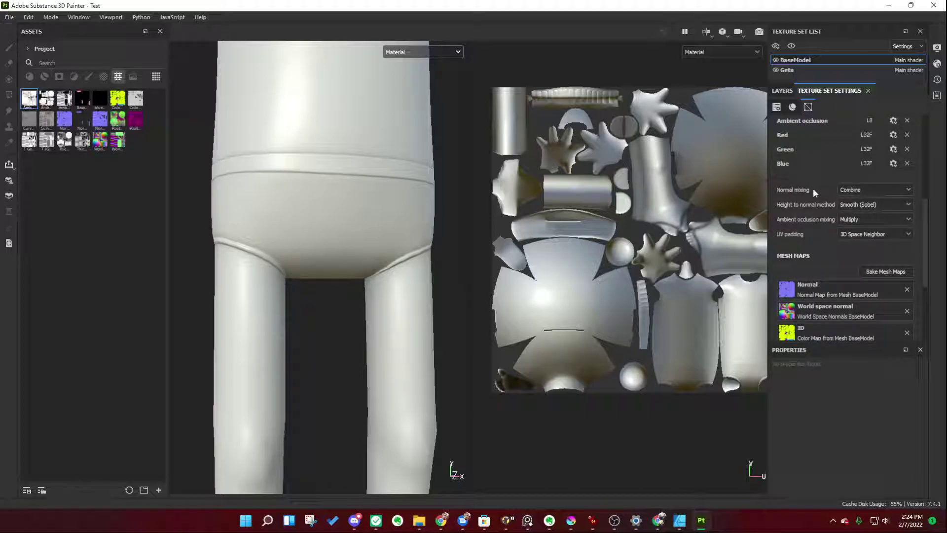
{"action": "left_click", "coordinate": [853, 190]}
{"action": "left_click", "coordinate": [851, 202]}
Step: Add a fill layer to BaseModel and restrict its material to the normal channel only
{"action": "left_click", "coordinate": [785, 91]}
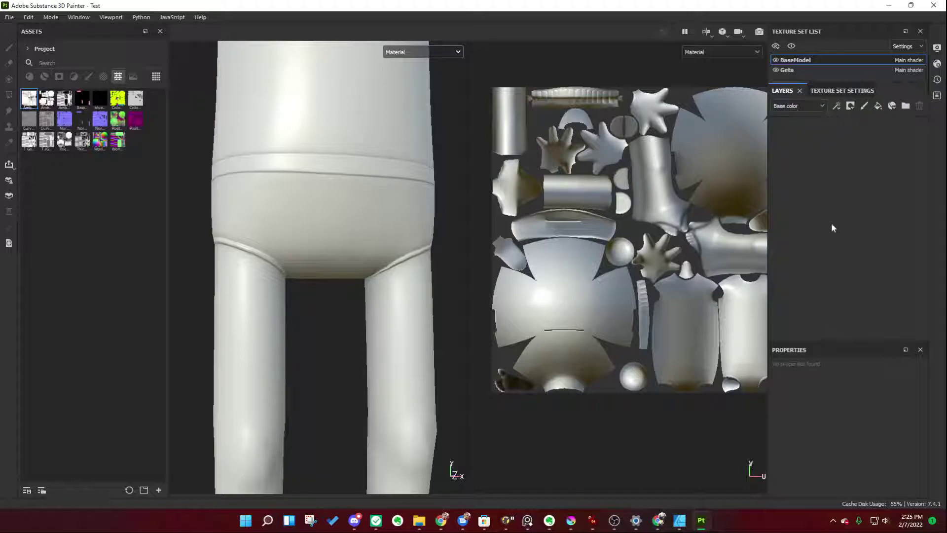
{"action": "left_click", "coordinate": [877, 107]}
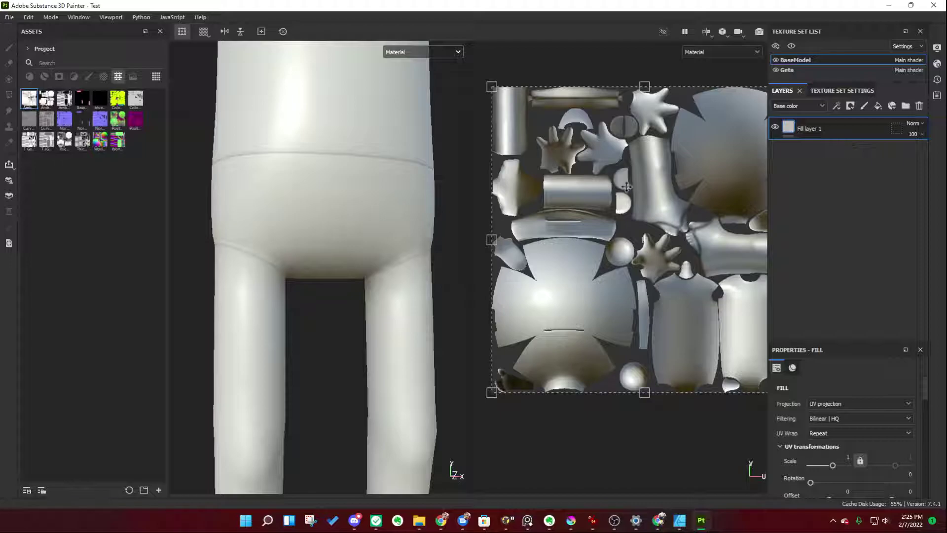
{"action": "left_click_drag", "start_coordinate": [313, 205], "coordinate": [318, 265], "text": "alt"}
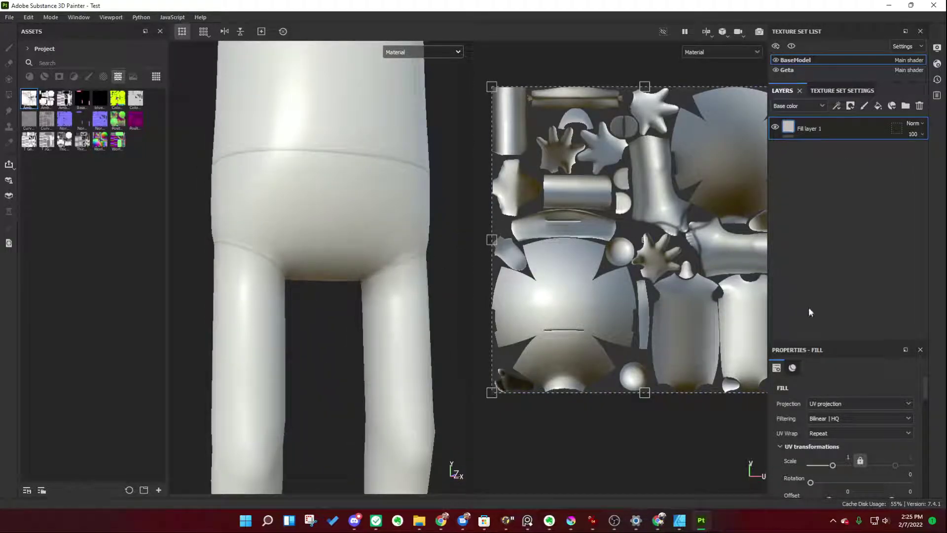
{"action": "left_click_drag", "start_coordinate": [843, 343], "coordinate": [845, 193]}
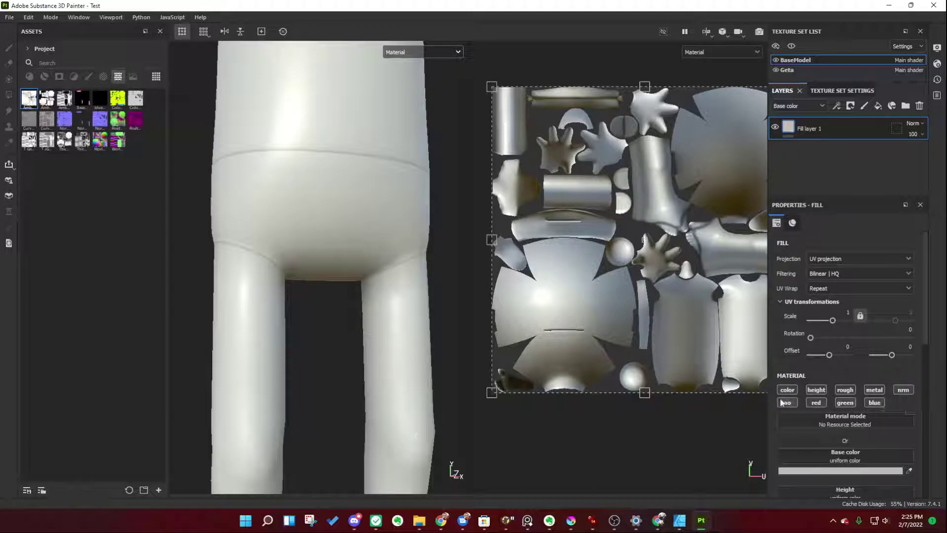
{"action": "left_click", "coordinate": [903, 390]}
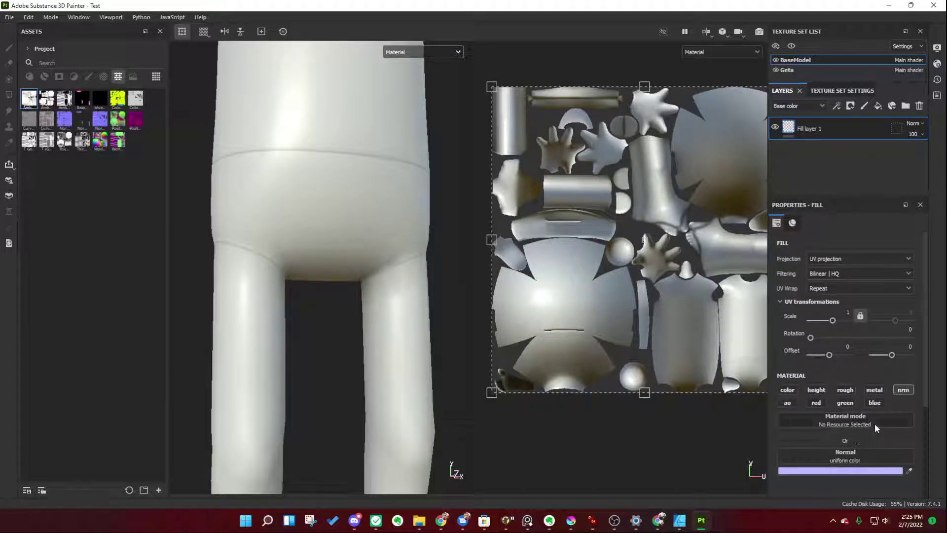
{"action": "left_click_drag", "start_coordinate": [467, 271], "coordinate": [413, 254], "text": "alt"}
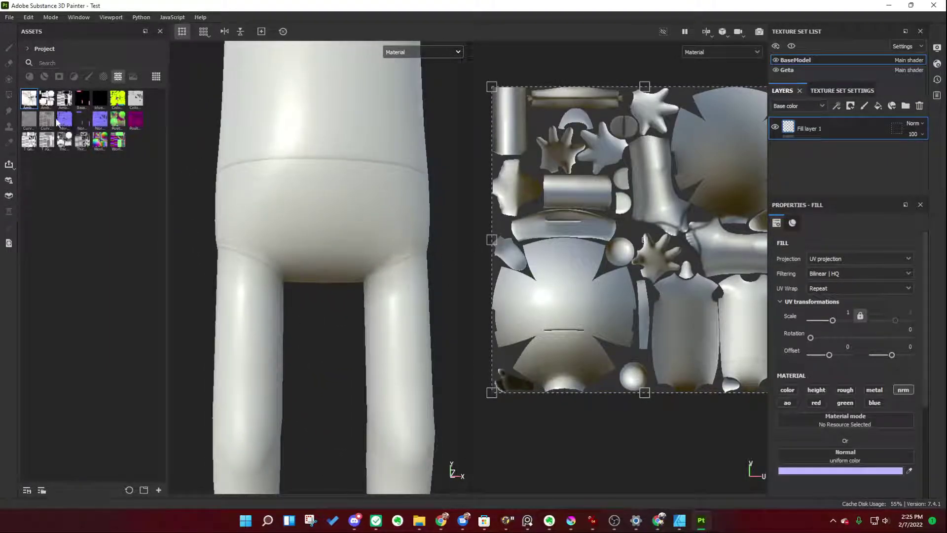
Step: Check BaseModel's mesh maps and assign Normal Map from Mesh BaseModel to the fill layer's normal channel
{"action": "mouse_move", "coordinate": [63, 123]}
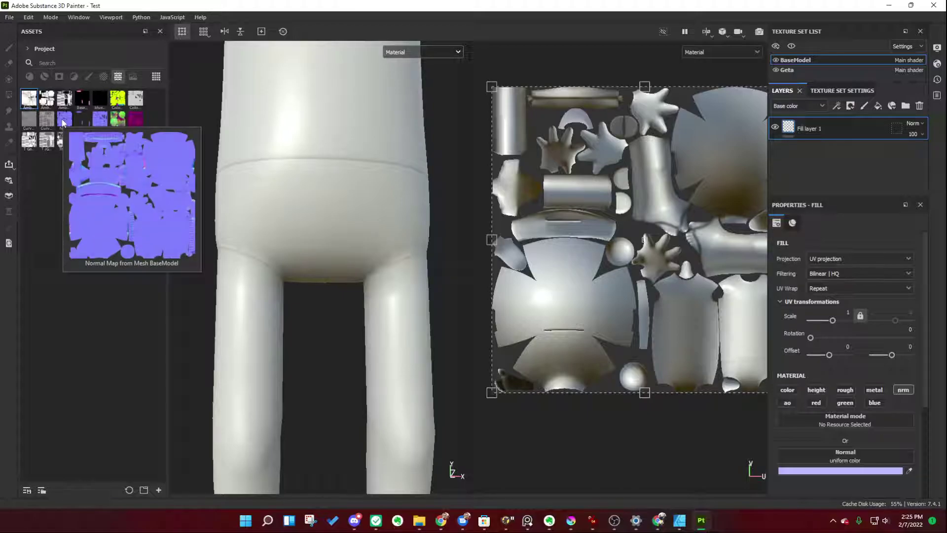
{"action": "left_click", "coordinate": [839, 90]}
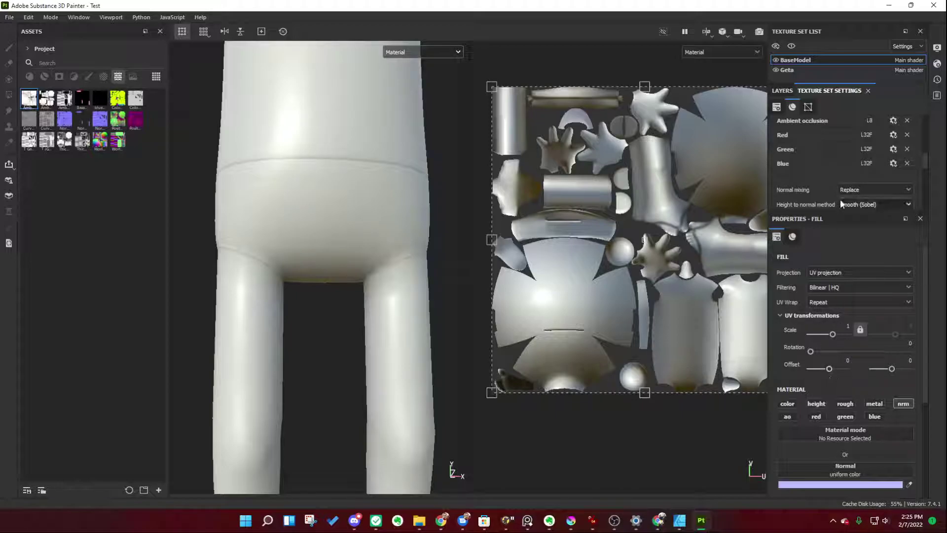
{"action": "scroll", "coordinate": [843, 191], "scroll_direction": "down", "scroll_amount": 5}
{"action": "scroll", "coordinate": [830, 170], "scroll_direction": "up", "scroll_amount": 1}
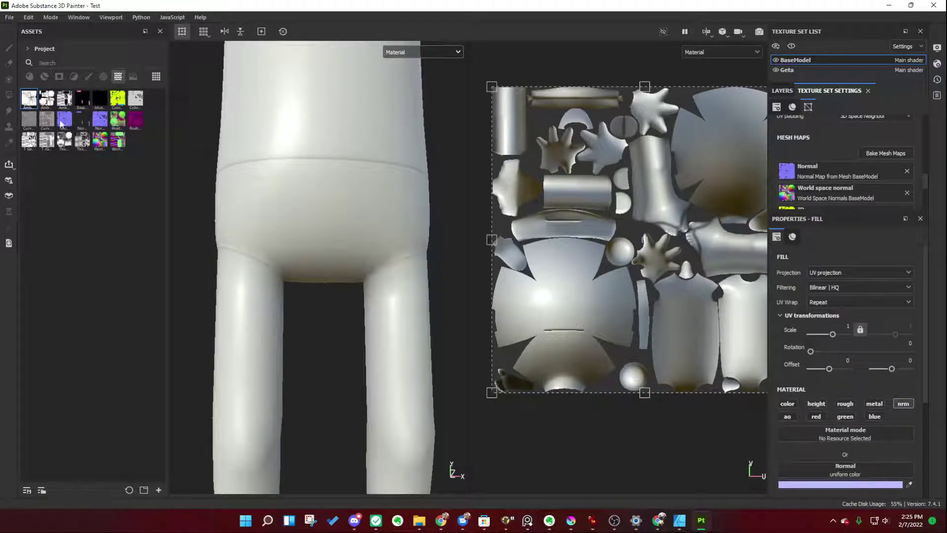
{"action": "left_click", "coordinate": [789, 92]}
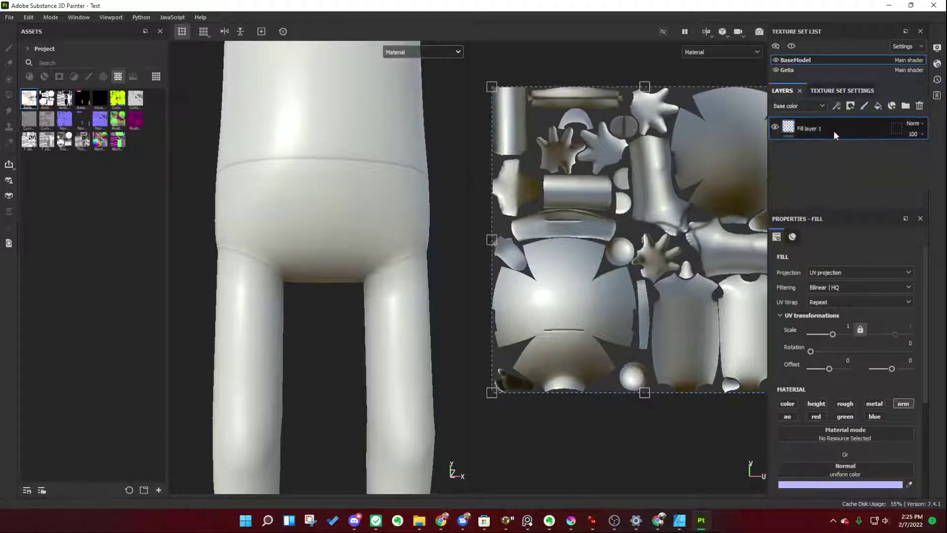
{"action": "scroll", "coordinate": [860, 400], "scroll_direction": "down", "scroll_amount": 3}
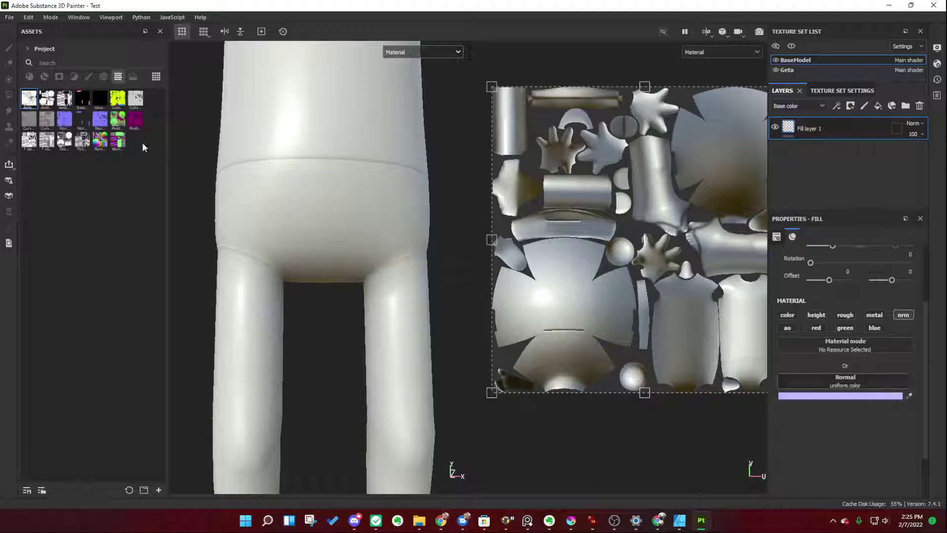
{"action": "left_click_drag", "start_coordinate": [64, 119], "coordinate": [836, 381]}
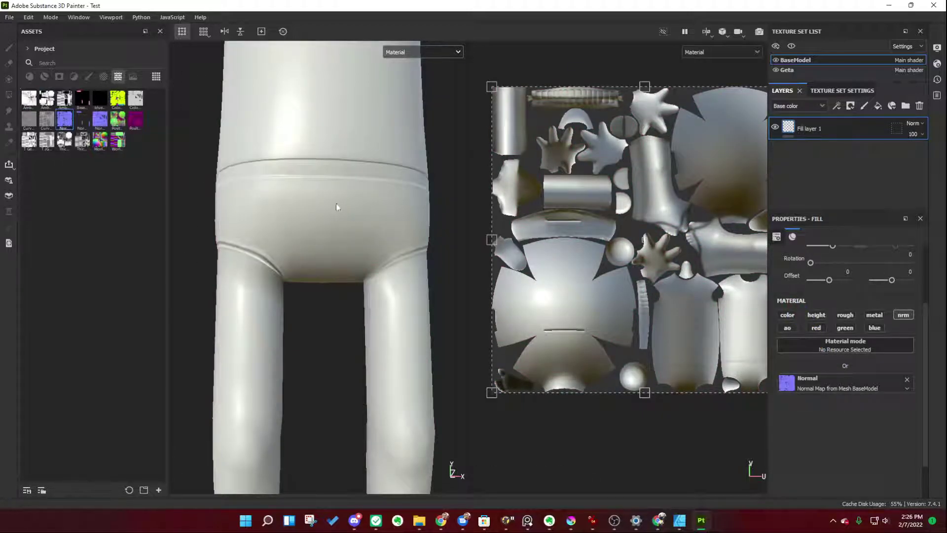
Step: Examine the fill layer's normal details around the waist, legs and hands from several angles
{"action": "left_click_drag", "start_coordinate": [335, 207], "coordinate": [393, 260], "text": "alt"}
{"action": "middle_click_drag", "start_coordinate": [392, 260], "coordinate": [369, 315], "text": "alt"}
{"action": "left_click_drag", "start_coordinate": [369, 314], "coordinate": [292, 258], "text": "alt"}
{"action": "middle_click_drag", "start_coordinate": [371, 259], "coordinate": [315, 270], "text": "alt"}
{"action": "mouse_move", "coordinate": [377, 226]}
{"action": "left_mouse_down", "text": "alt"}
{"action": "mouse_move", "coordinate": [320, 240]}
{"action": "mouse_move", "coordinate": [381, 220]}
{"action": "left_mouse_up", "text": "alt"}
{"action": "middle_click_drag", "start_coordinate": [321, 270], "coordinate": [364, 196], "text": "alt"}
{"action": "middle_click_drag", "start_coordinate": [386, 302], "coordinate": [361, 76], "text": "alt"}
{"action": "middle_click_drag", "start_coordinate": [380, 271], "coordinate": [382, 178], "text": "alt"}
{"action": "left_click_drag", "start_coordinate": [383, 178], "coordinate": [324, 228], "text": "alt"}
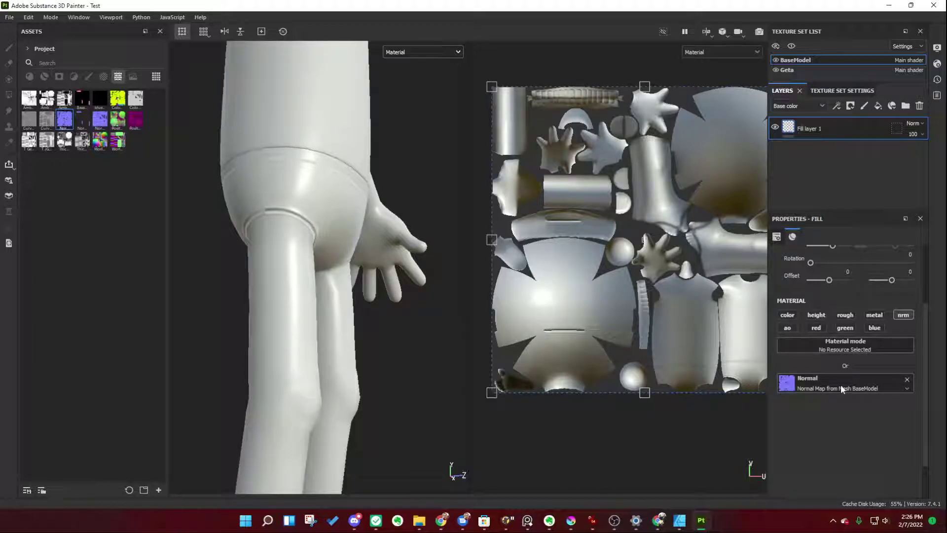
Step: Set the color space of the fill layer's normal map bitmap to Direct3D normal
{"action": "left_click", "coordinate": [907, 389]}
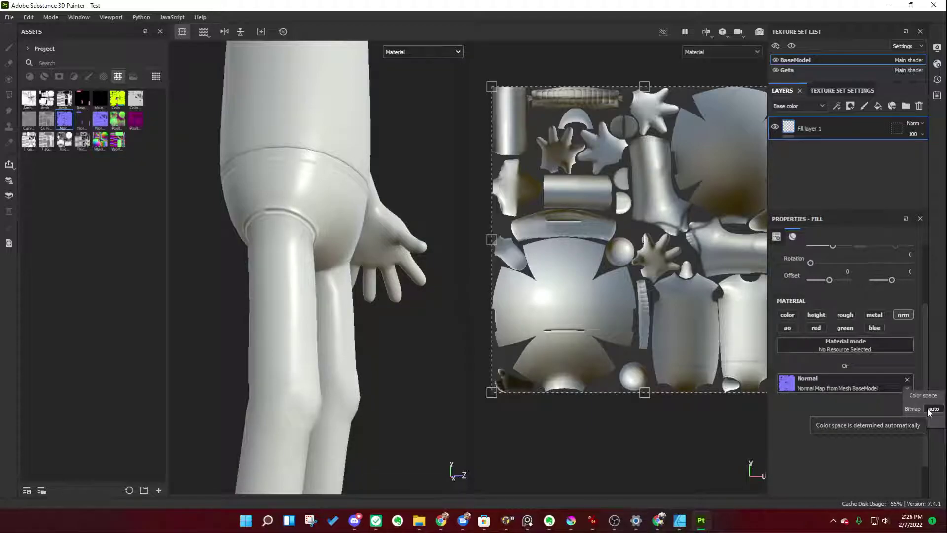
{"action": "left_click", "coordinate": [932, 409]}
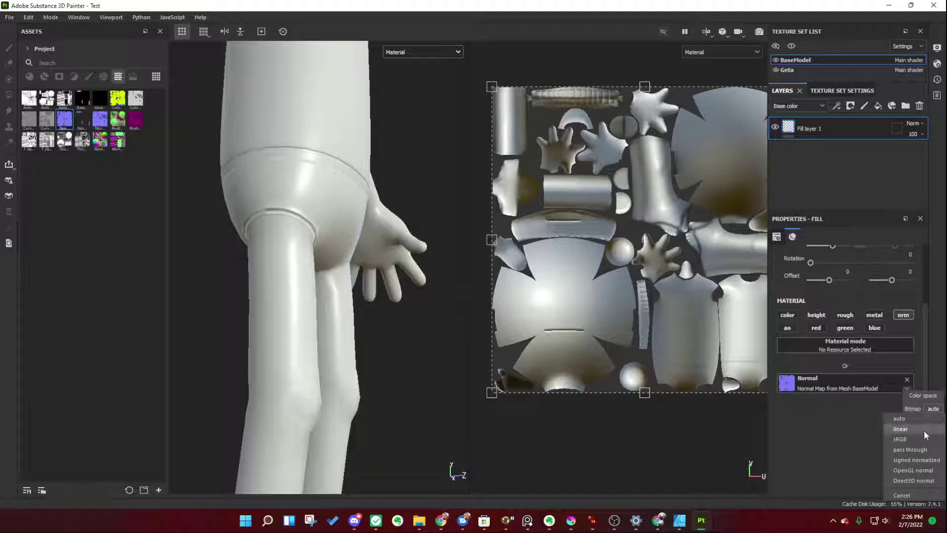
{"action": "left_click", "coordinate": [920, 481]}
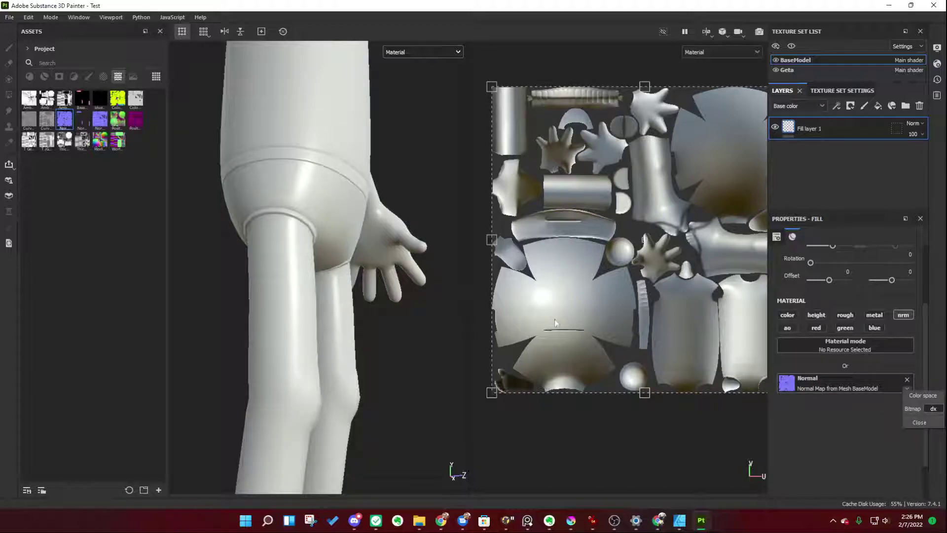
Step: Inspect the waist and leg seams from several angles and recheck the normal map's color space setting
{"action": "left_click_drag", "start_coordinate": [336, 199], "coordinate": [299, 183], "text": "alt"}
{"action": "middle_click_drag", "start_coordinate": [299, 184], "coordinate": [291, 254], "text": "alt"}
{"action": "right_click_drag", "start_coordinate": [291, 254], "coordinate": [395, 264], "text": "alt"}
{"action": "mouse_move", "coordinate": [395, 264]}
{"action": "left_mouse_down", "text": "alt"}
{"action": "mouse_move", "coordinate": [327, 251]}
{"action": "mouse_move", "coordinate": [412, 259]}
{"action": "left_mouse_up", "text": "alt"}
{"action": "middle_click_drag", "start_coordinate": [413, 260], "coordinate": [389, 244], "text": "alt"}
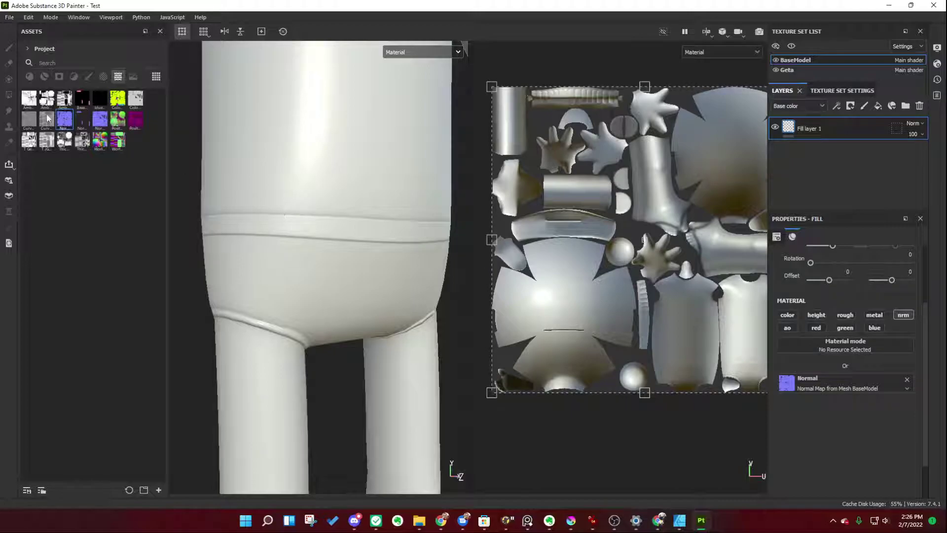
{"action": "left_click", "coordinate": [906, 388]}
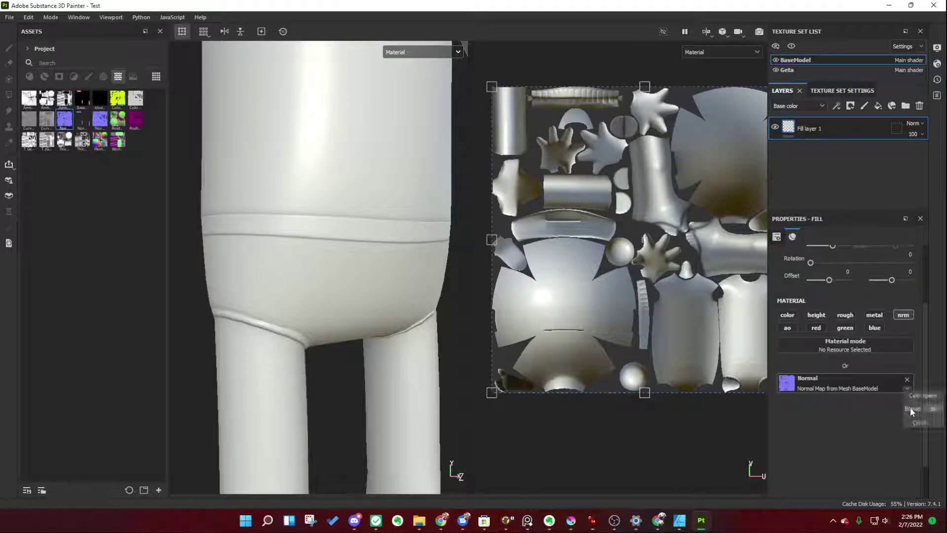
{"action": "left_click", "coordinate": [932, 409]}
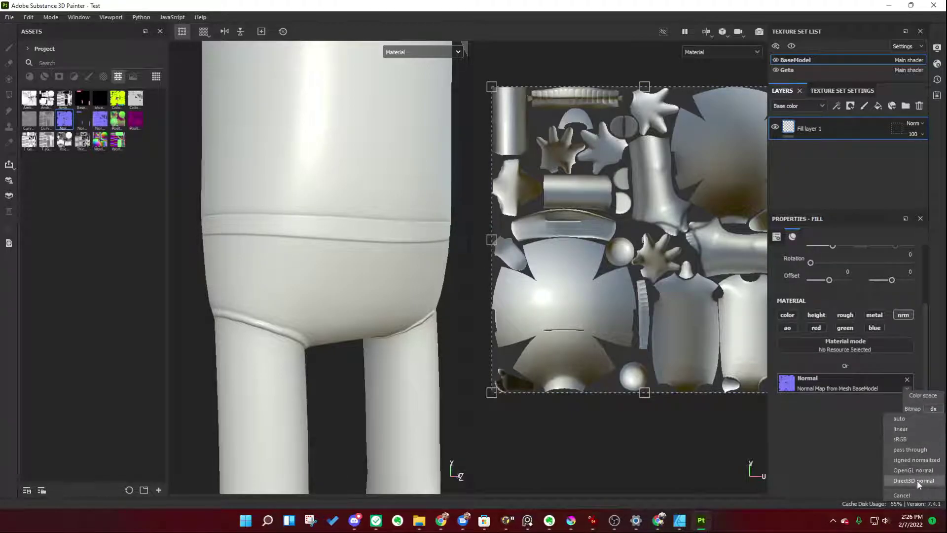
{"action": "left_click", "coordinate": [851, 438]}
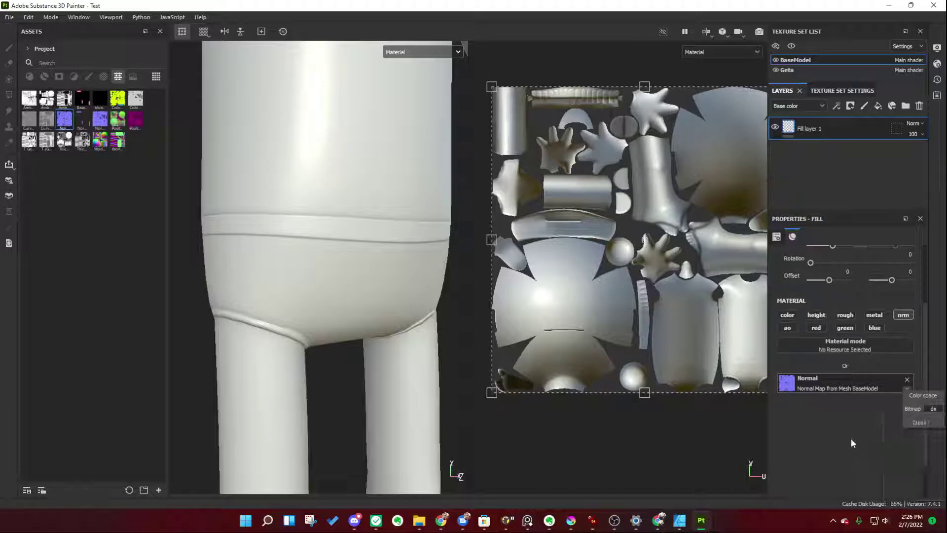
{"action": "left_click", "coordinate": [922, 372]}
{"action": "left_click_drag", "start_coordinate": [403, 191], "coordinate": [333, 181], "text": "alt"}
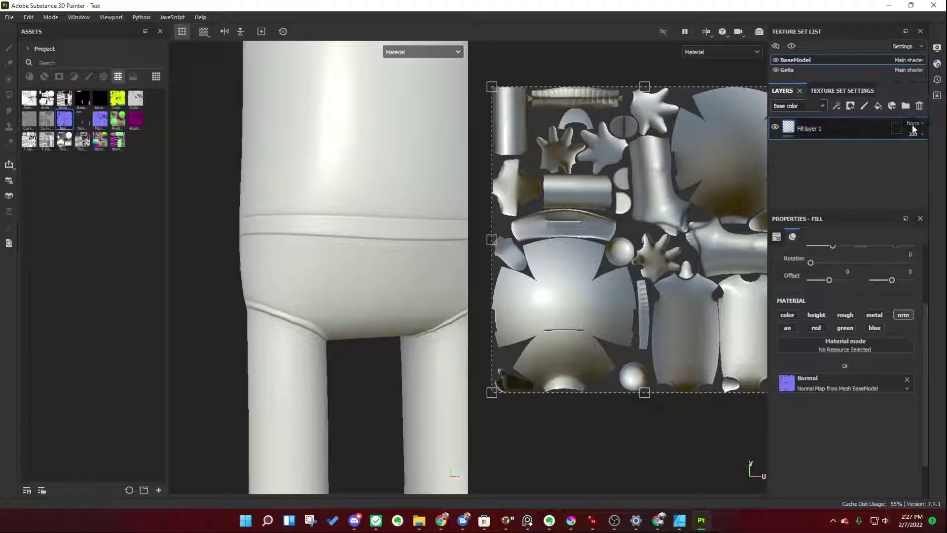
Step: Check the fill layer's blending modes in the Height and Ambient occlusion channels
{"action": "left_click", "coordinate": [823, 106]}
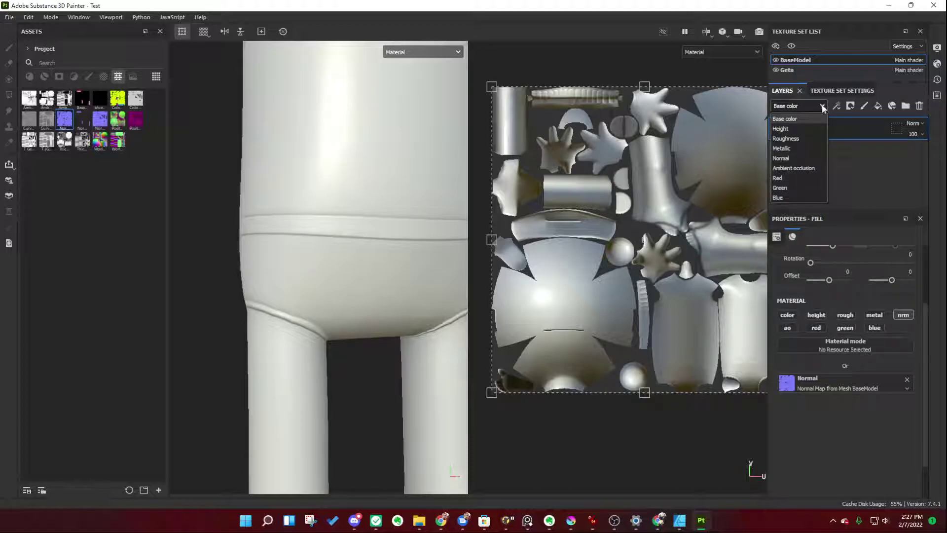
{"action": "left_click", "coordinate": [786, 128]}
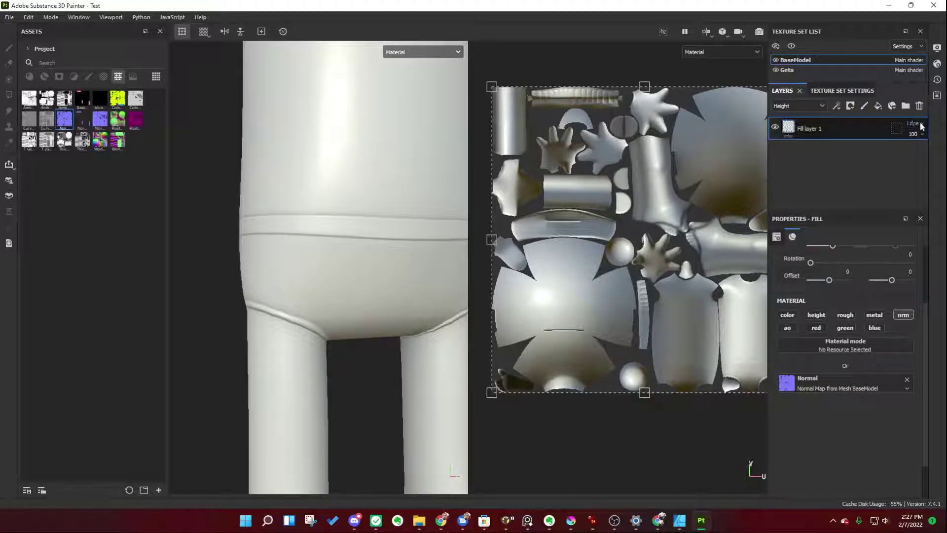
{"action": "left_click", "coordinate": [814, 106]}
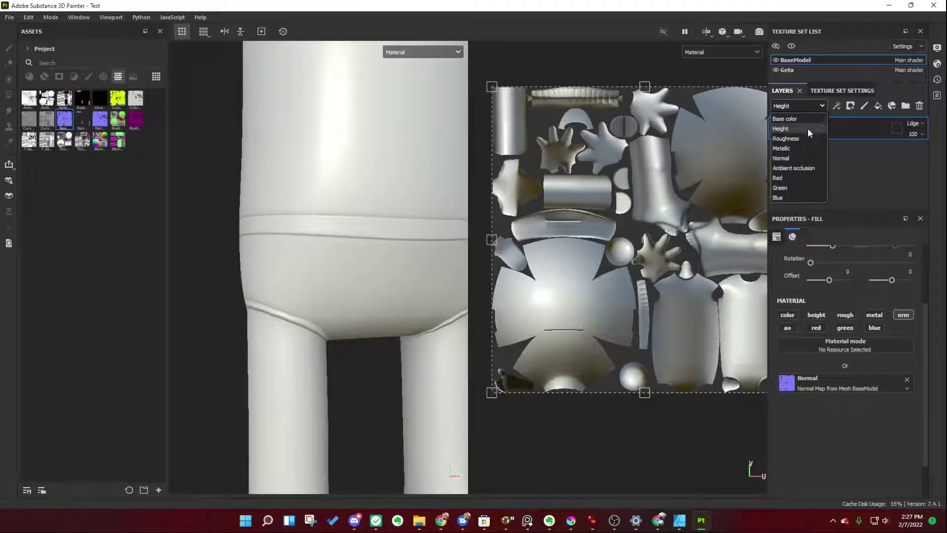
{"action": "left_click", "coordinate": [796, 168]}
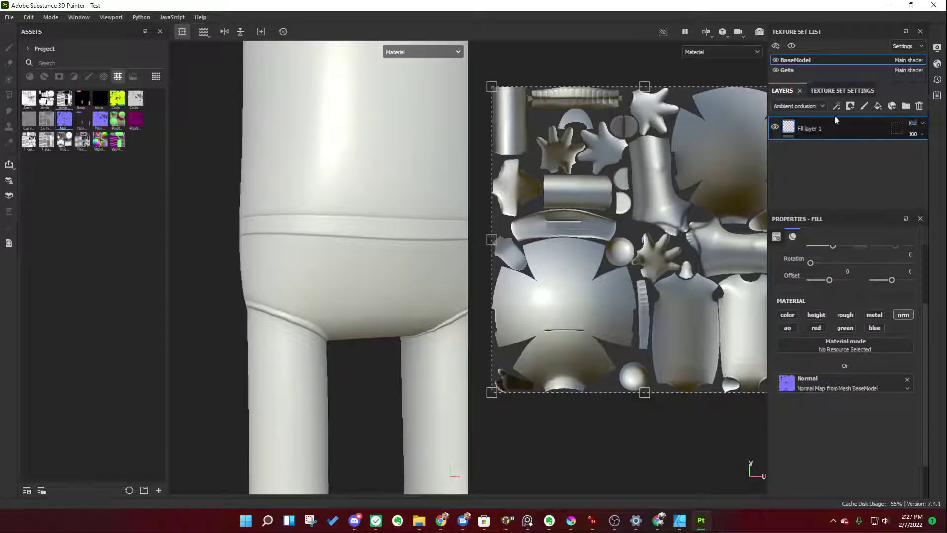
{"action": "left_click", "coordinate": [919, 122]}
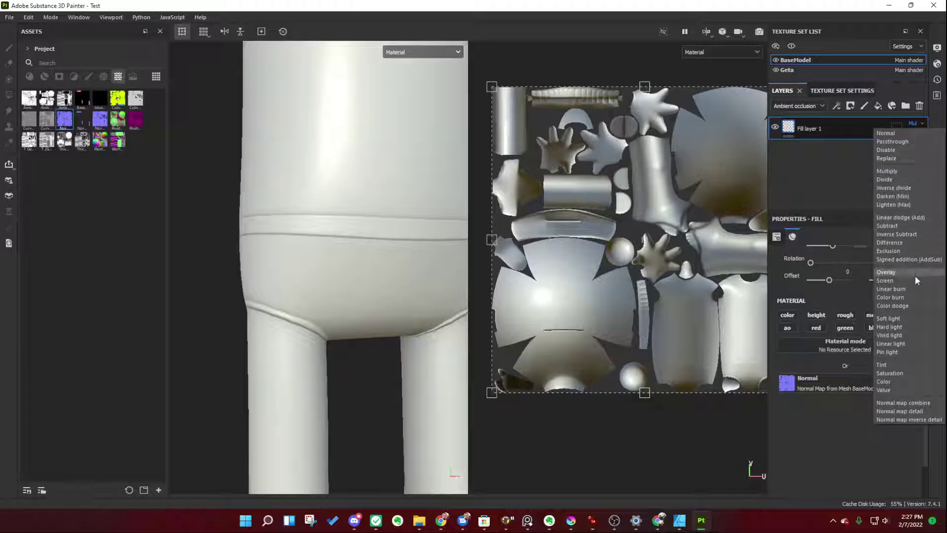
{"action": "left_click", "coordinate": [846, 158]}
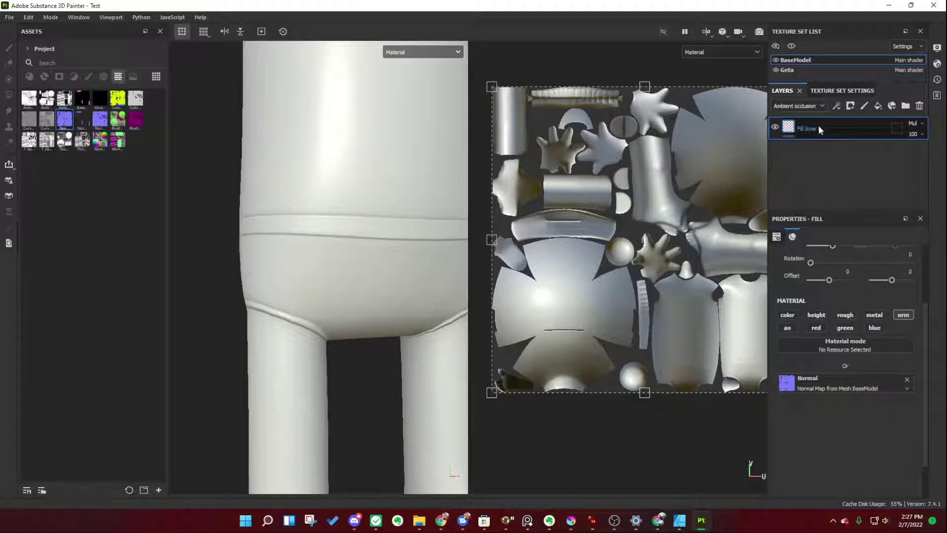
Step: Show the layer stack's Normal channel and set the fill layer's blending mode there to Normal
{"action": "left_click", "coordinate": [822, 106]}
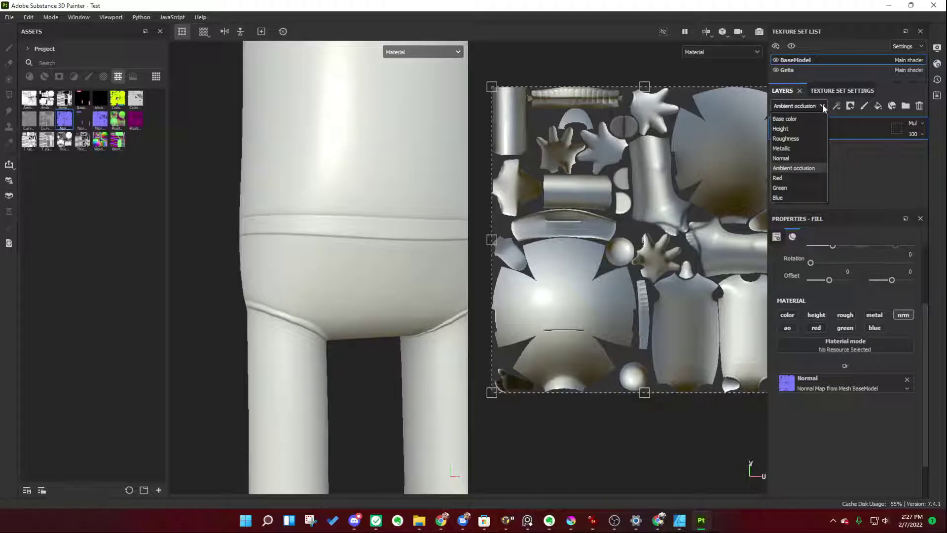
{"action": "left_click", "coordinate": [795, 158]}
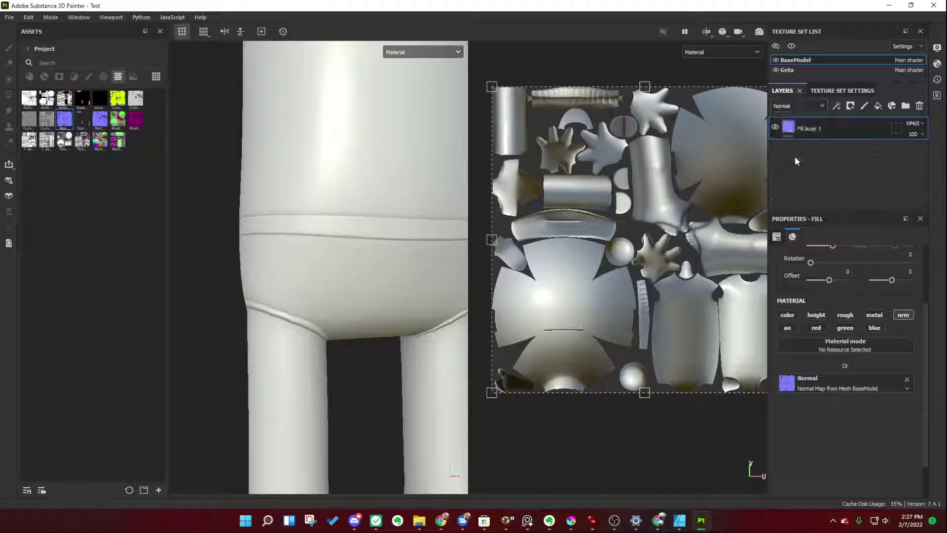
{"action": "left_click", "coordinate": [914, 122]}
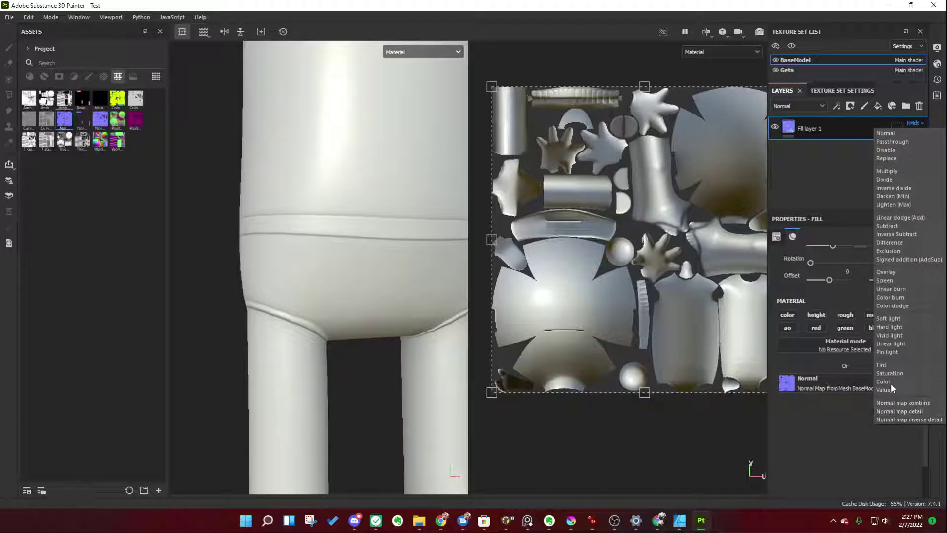
{"action": "left_click", "coordinate": [883, 134]}
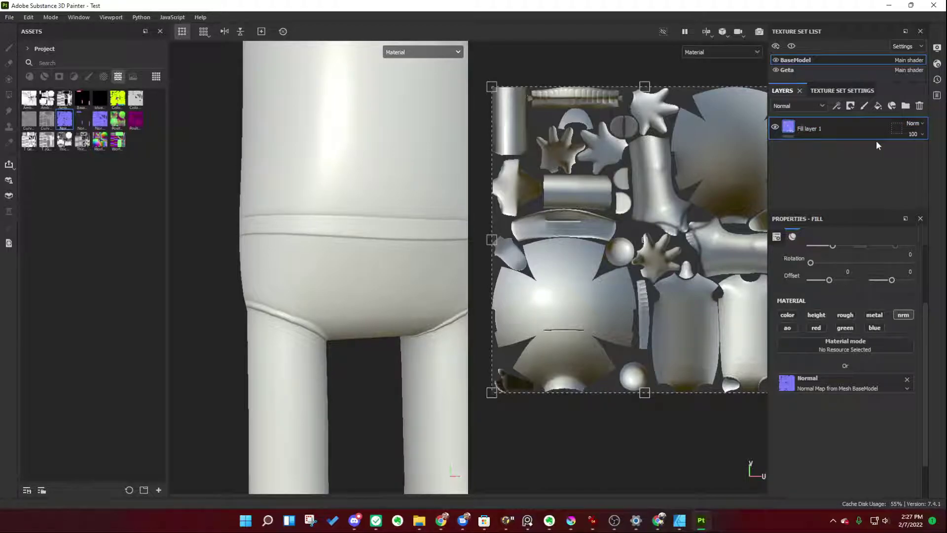
Step: Review the channel choices and the blending modes available for the fill layer's normal channel, keeping Normal
{"action": "left_click", "coordinate": [910, 124]}
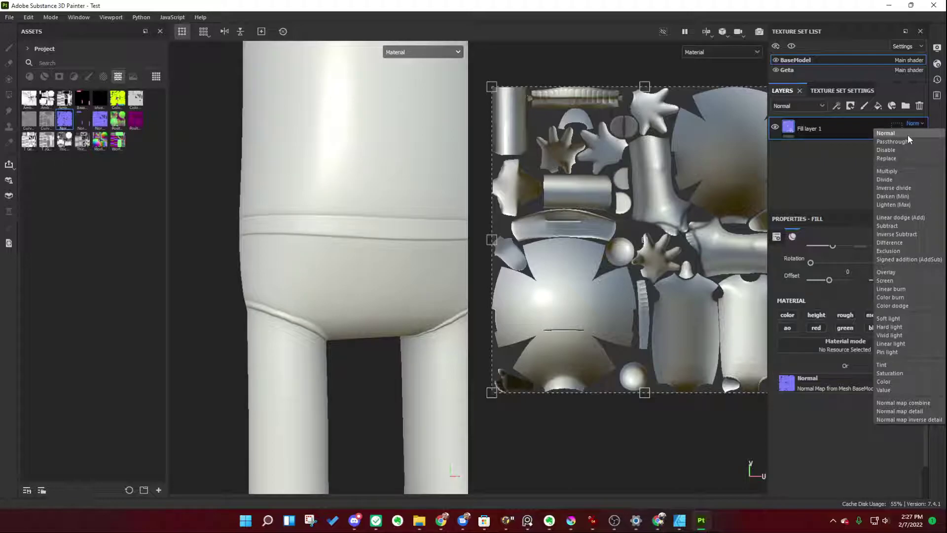
{"action": "left_click", "coordinate": [820, 106]}
{"action": "left_click", "coordinate": [819, 106]}
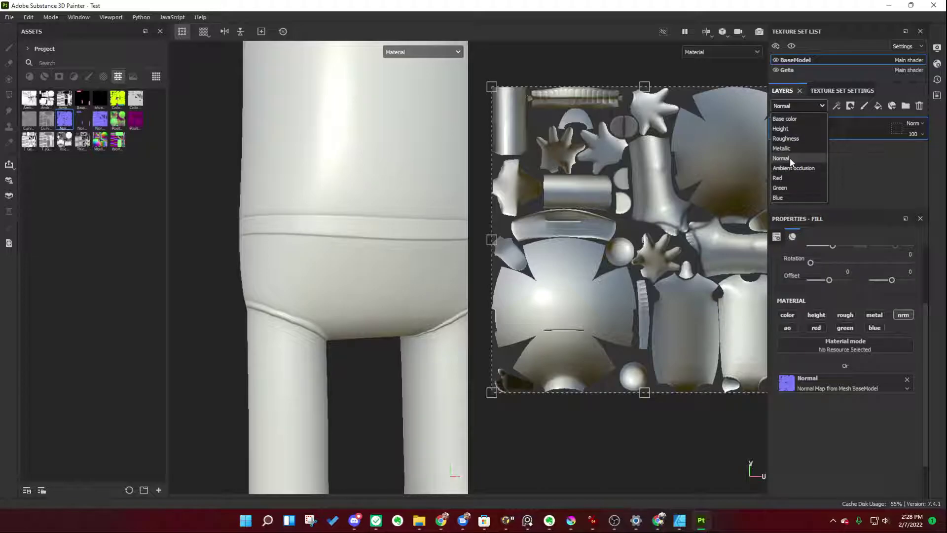
{"action": "left_click", "coordinate": [917, 124]}
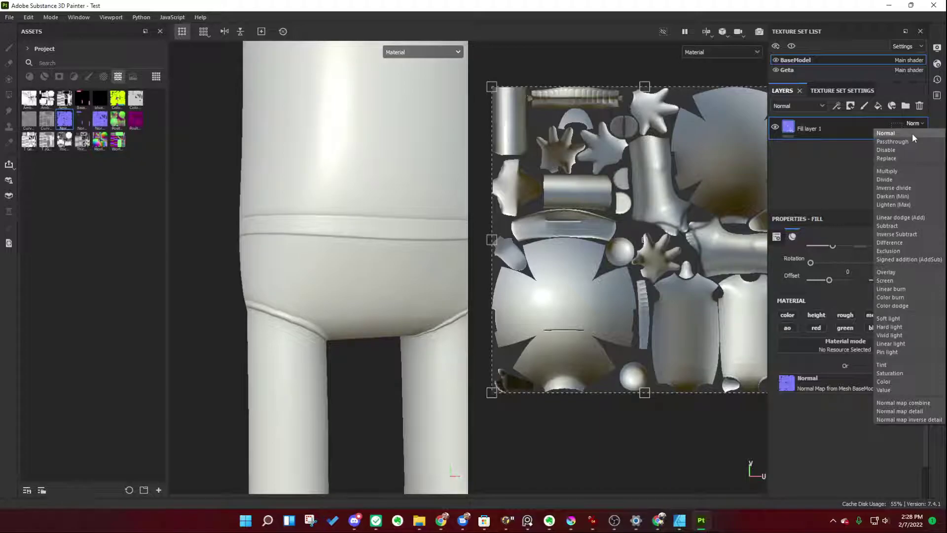
{"action": "left_click", "coordinate": [839, 147]}
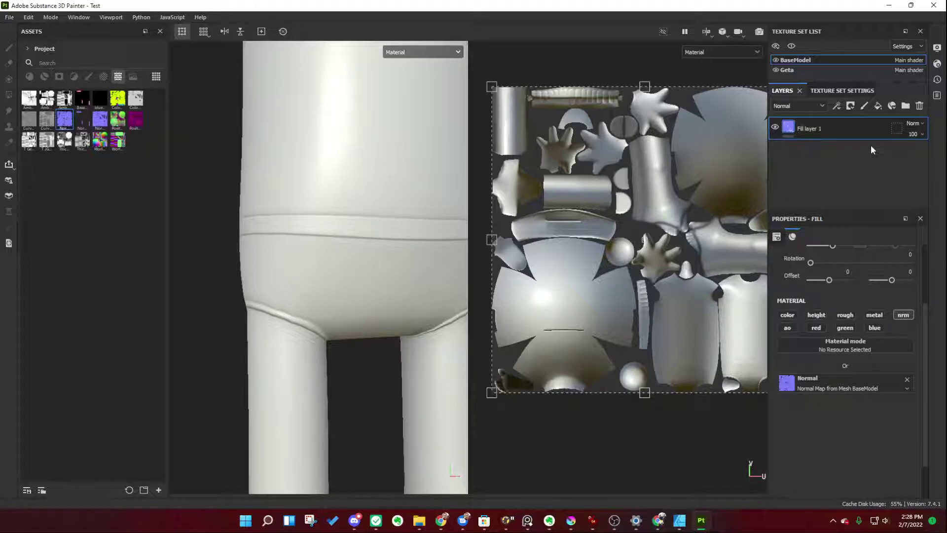
{"action": "left_click", "coordinate": [917, 125]}
{"action": "left_click", "coordinate": [801, 107]}
{"action": "left_click", "coordinate": [867, 113]}
{"action": "left_click", "coordinate": [914, 123]}
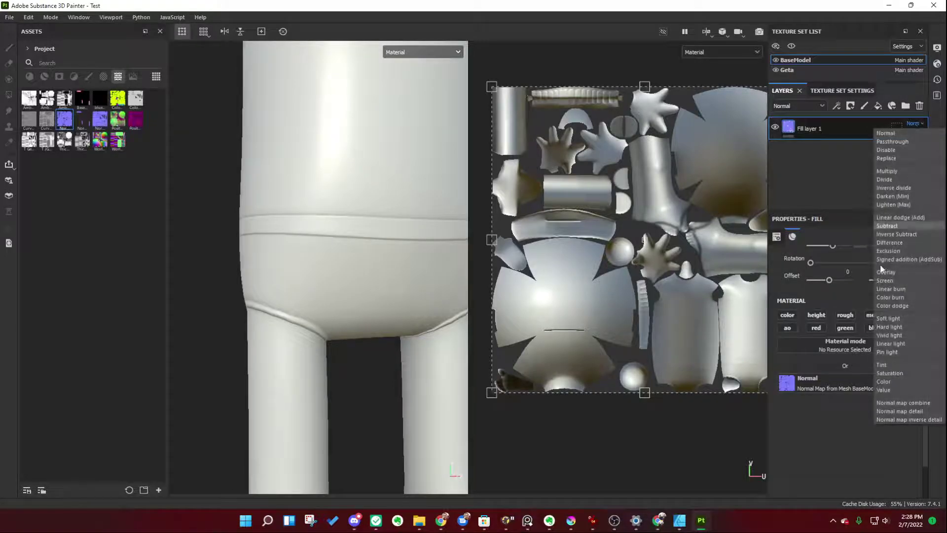
{"action": "left_click", "coordinate": [896, 135]}
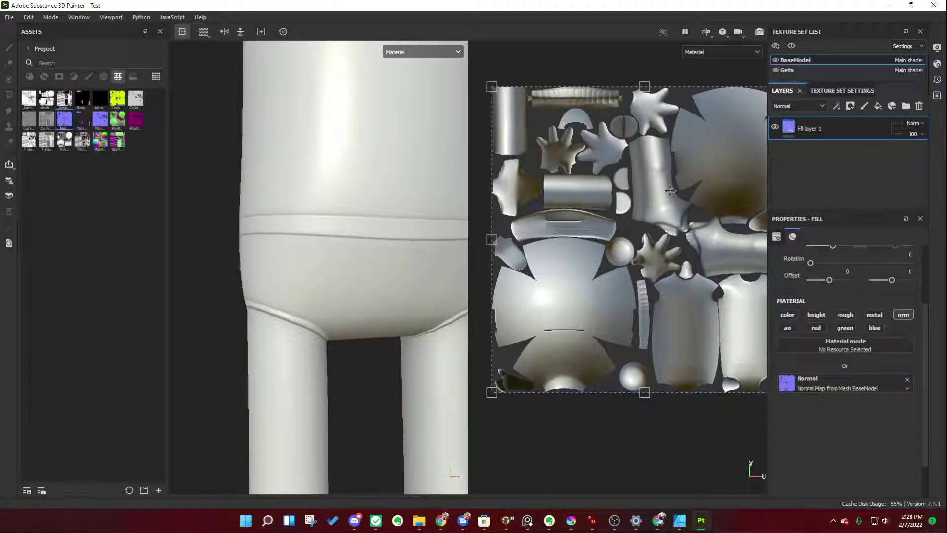
Step: Toggle the fill layer's visibility to compare the surface and check the Normal mesh map in BaseModel's texture set settings
{"action": "left_click", "coordinate": [775, 128]}
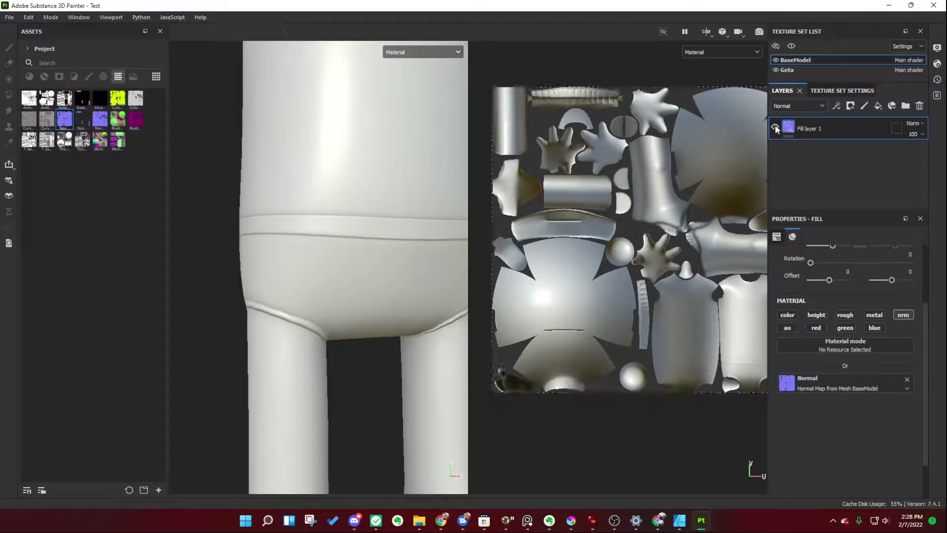
{"action": "left_click", "coordinate": [842, 90]}
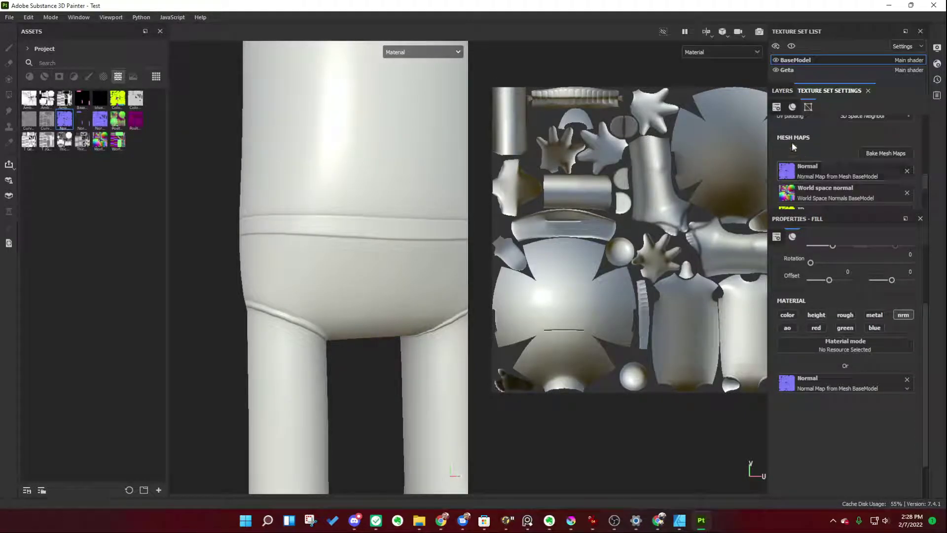
{"action": "left_click", "coordinate": [782, 91]}
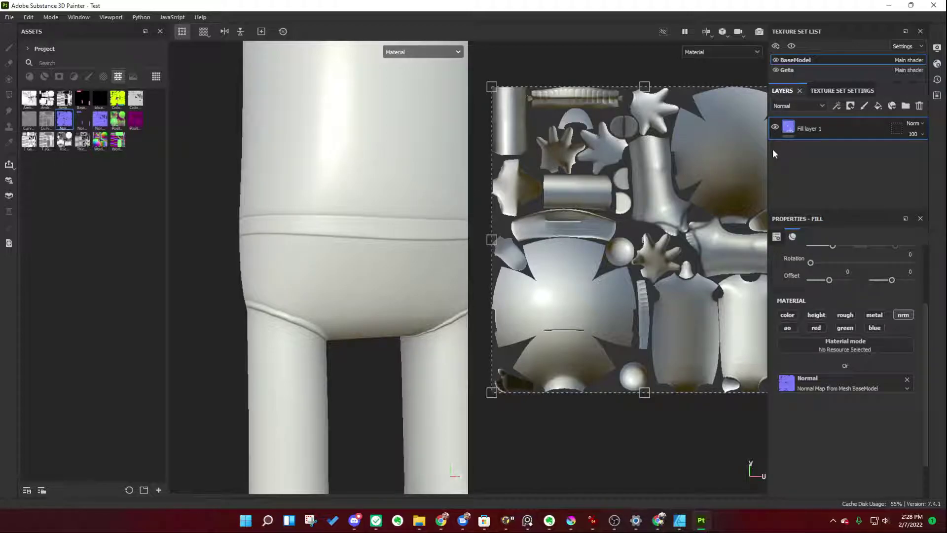
Step: Add a paint layer above the fill layer and set its Normal channel blending mode to Normal
{"action": "left_click", "coordinate": [862, 104]}
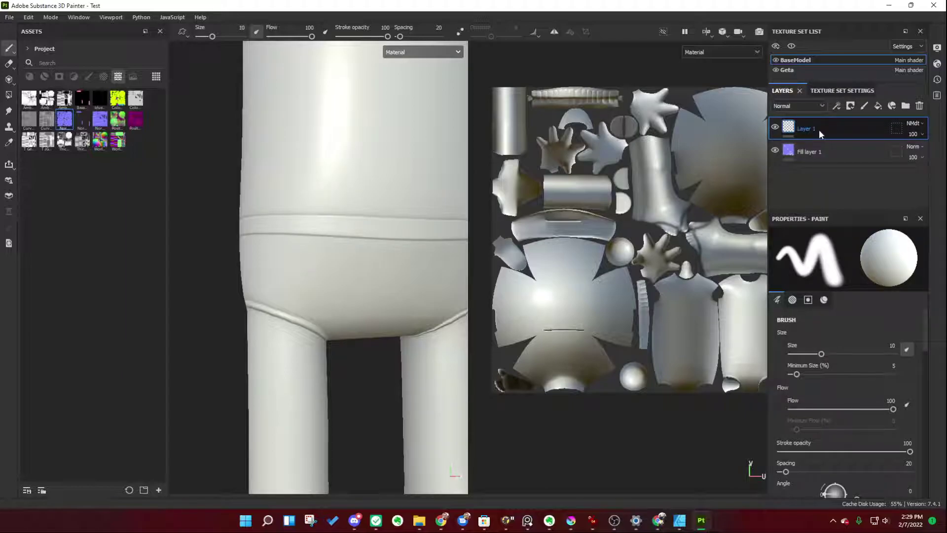
{"action": "left_click", "coordinate": [805, 105]}
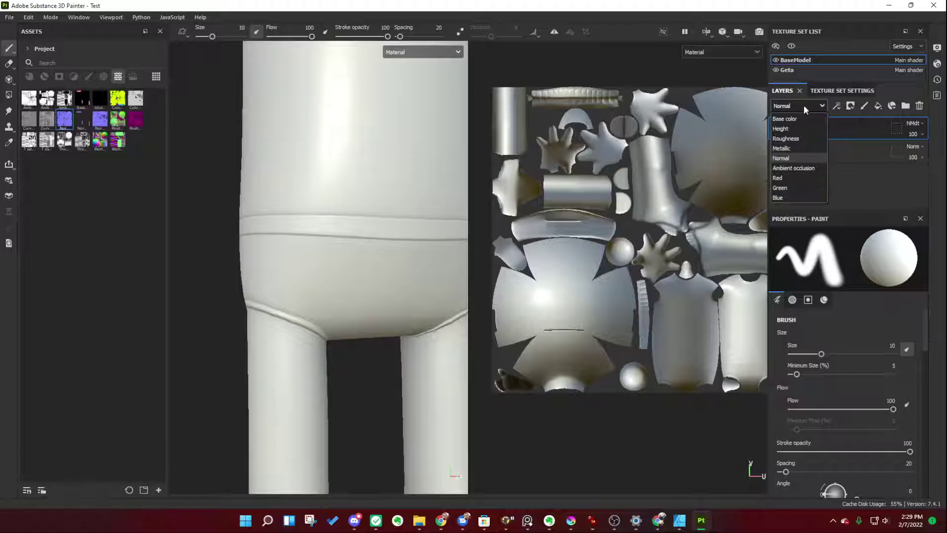
{"action": "left_click", "coordinate": [792, 157]}
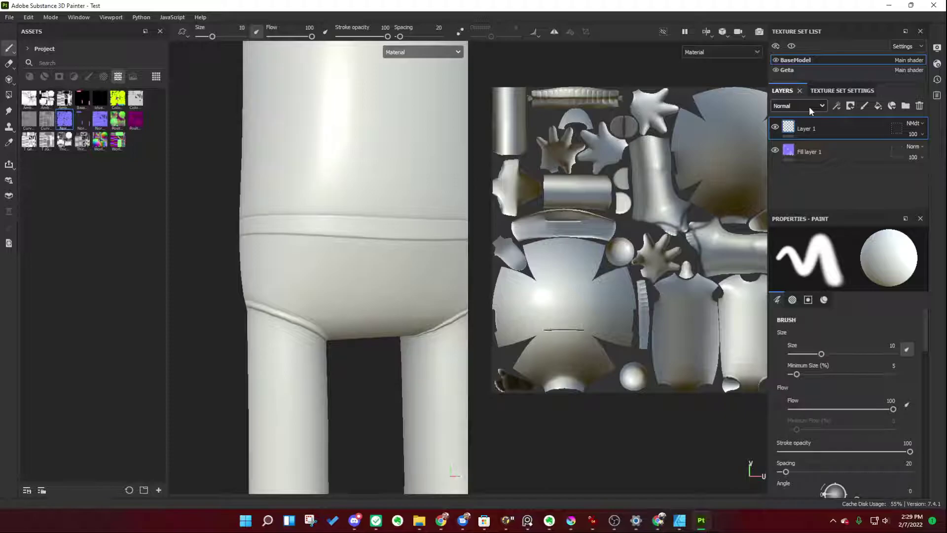
{"action": "left_click", "coordinate": [913, 123]}
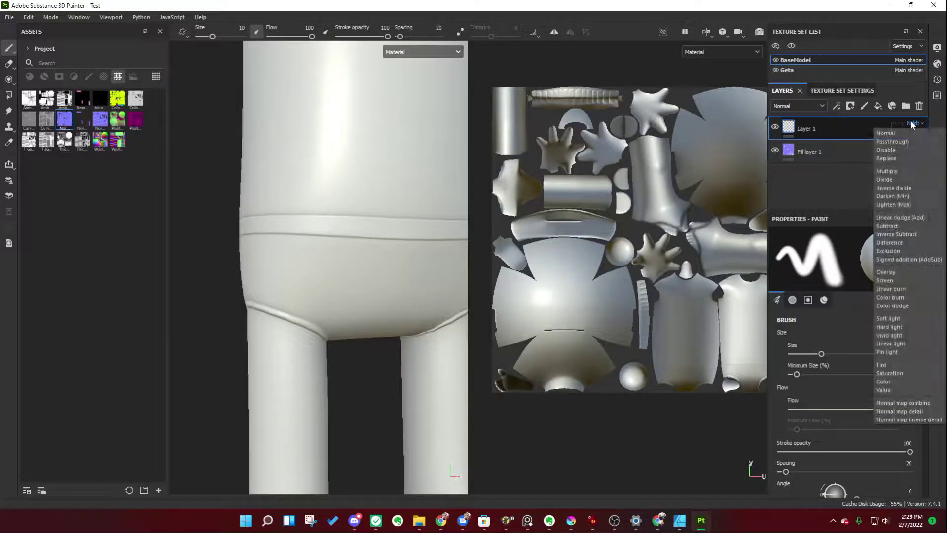
{"action": "left_click", "coordinate": [905, 133]}
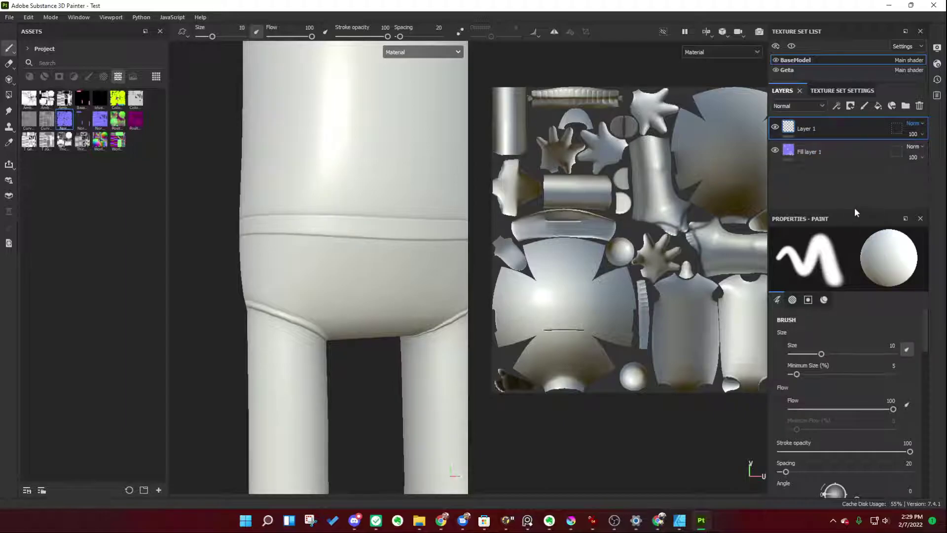
Step: Restrict the new paint layer's material to the normal channel only, and select the fill layer beneath it
{"action": "left_click_drag", "start_coordinate": [857, 213], "coordinate": [854, 163]}
{"action": "scroll", "coordinate": [863, 328], "scroll_direction": "down", "scroll_amount": 10}
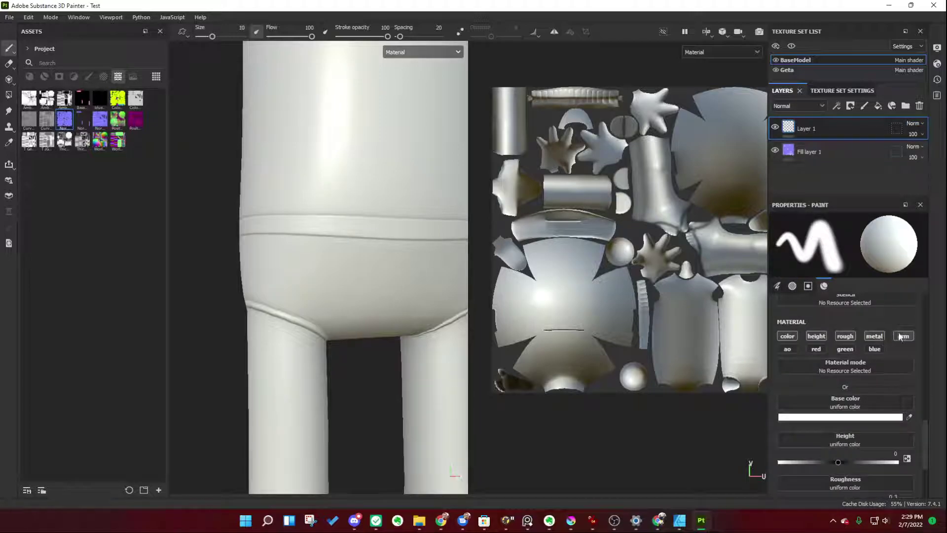
{"action": "left_click", "coordinate": [902, 336], "text": "ctrl"}
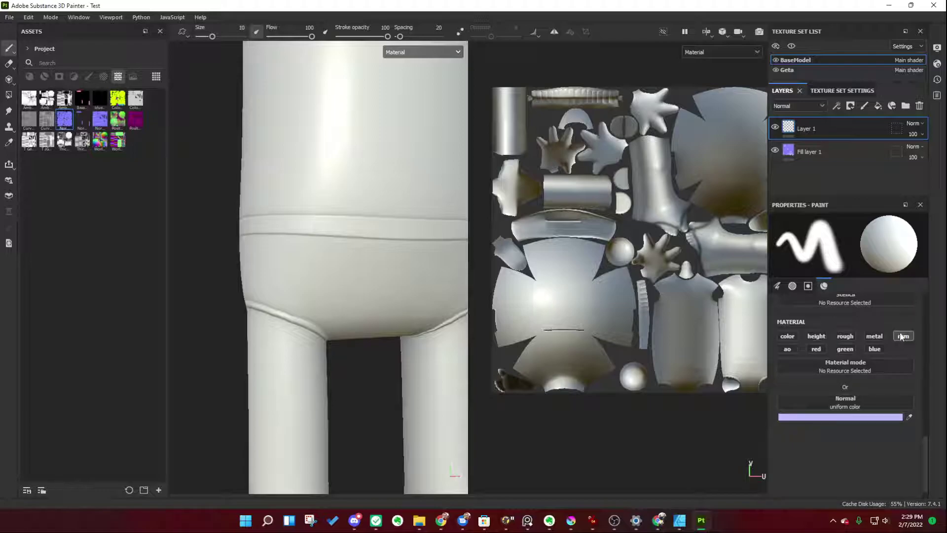
{"action": "left_click", "coordinate": [839, 151]}
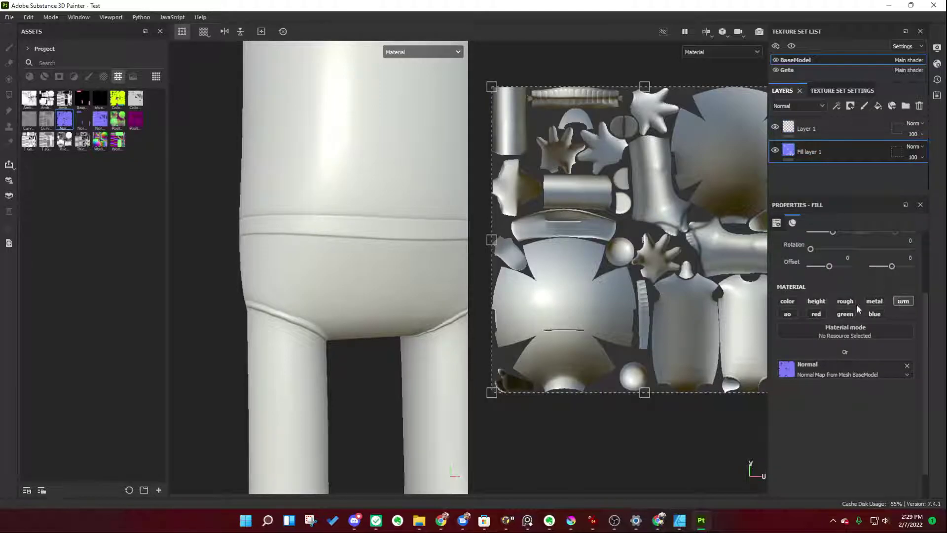
Step: Select the paint layer above the fill layer and brush the flat normal colour over the waistband seam
{"action": "left_click", "coordinate": [843, 127]}
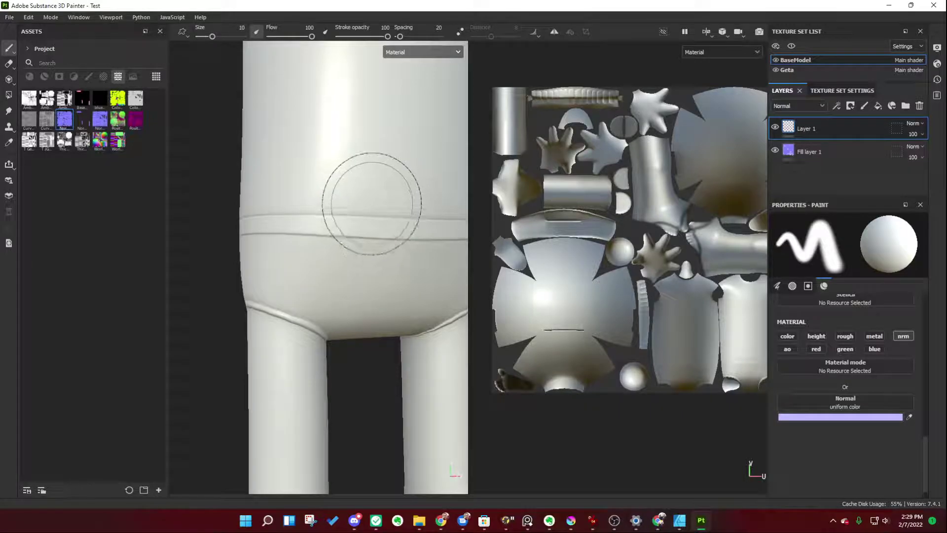
{"action": "mouse_move", "coordinate": [371, 205]}
{"action": "left_mouse_down"}
{"action": "mouse_move", "coordinate": [355, 211]}
{"action": "mouse_move", "coordinate": [311, 186]}
{"action": "mouse_move", "coordinate": [292, 218]}
{"action": "mouse_move", "coordinate": [309, 273]}
{"action": "mouse_move", "coordinate": [303, 301]}
{"action": "mouse_move", "coordinate": [296, 292]}
{"action": "mouse_move", "coordinate": [366, 210]}
{"action": "mouse_move", "coordinate": [398, 233]}
{"action": "mouse_move", "coordinate": [393, 212]}
{"action": "mouse_move", "coordinate": [368, 248]}
{"action": "mouse_move", "coordinate": [385, 220]}
{"action": "left_mouse_up"}
{"action": "scroll", "coordinate": [368, 249], "scroll_direction": "up", "scroll_amount": 1}
{"action": "middle_click_drag", "start_coordinate": [348, 231], "coordinate": [374, 225], "text": "alt"}
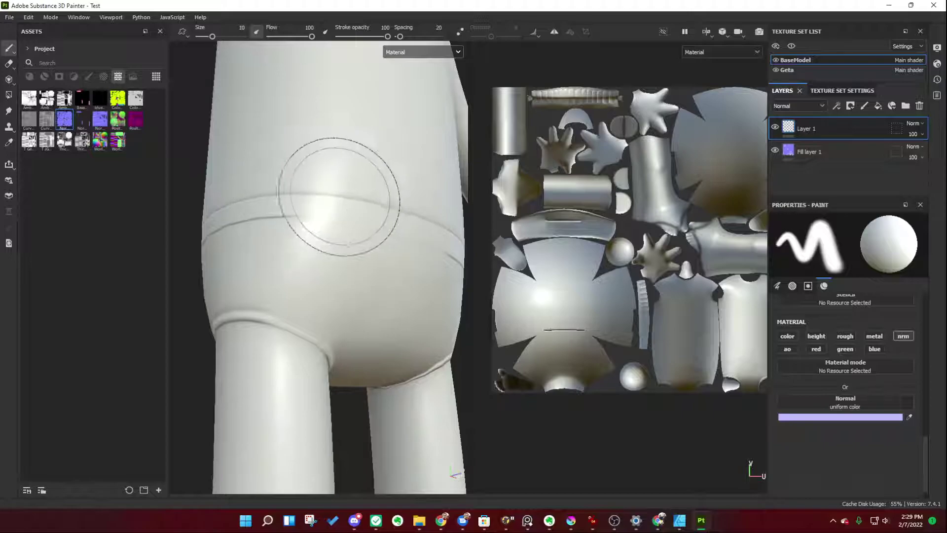
{"action": "left_click_drag", "start_coordinate": [395, 218], "coordinate": [405, 217], "text": "alt"}
{"action": "right_click_drag", "start_coordinate": [281, 213], "coordinate": [384, 221], "text": "alt"}
{"action": "mouse_move", "coordinate": [384, 222]}
{"action": "left_mouse_down", "text": "alt"}
{"action": "mouse_move", "coordinate": [413, 296]}
{"action": "mouse_move", "coordinate": [400, 291]}
{"action": "left_mouse_up", "text": "alt"}
Step: Reduce the brush size to 4.68 and paint out more of the waistband's lower seam
{"action": "right_click_drag", "start_coordinate": [331, 167], "coordinate": [314, 167], "text": "ctrl"}
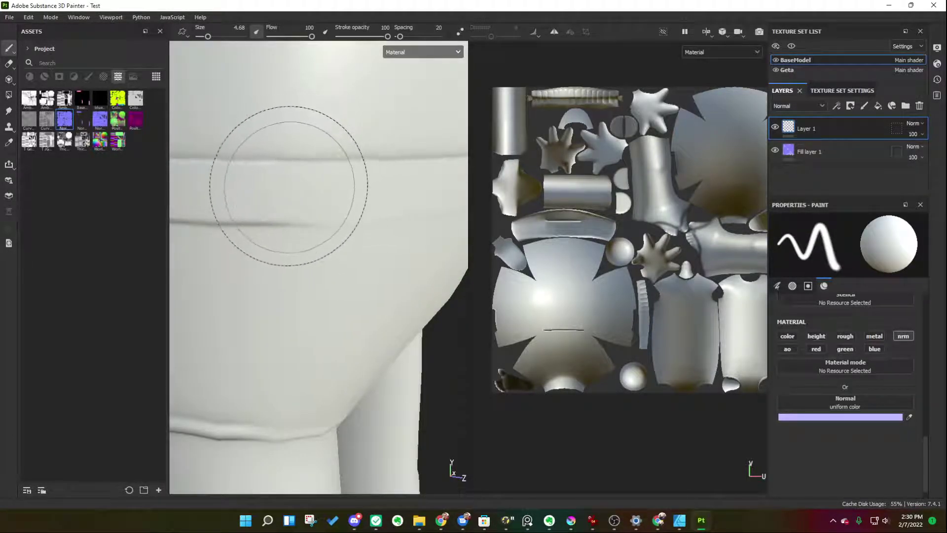
{"action": "mouse_move", "coordinate": [312, 176]}
{"action": "left_mouse_down", "text": "alt"}
{"action": "mouse_move", "coordinate": [335, 202]}
{"action": "mouse_move", "coordinate": [286, 169]}
{"action": "mouse_move", "coordinate": [309, 178]}
{"action": "mouse_move", "coordinate": [326, 164]}
{"action": "left_mouse_up", "text": "alt"}
{"action": "right_click_drag", "start_coordinate": [321, 163], "coordinate": [257, 160], "text": "alt"}
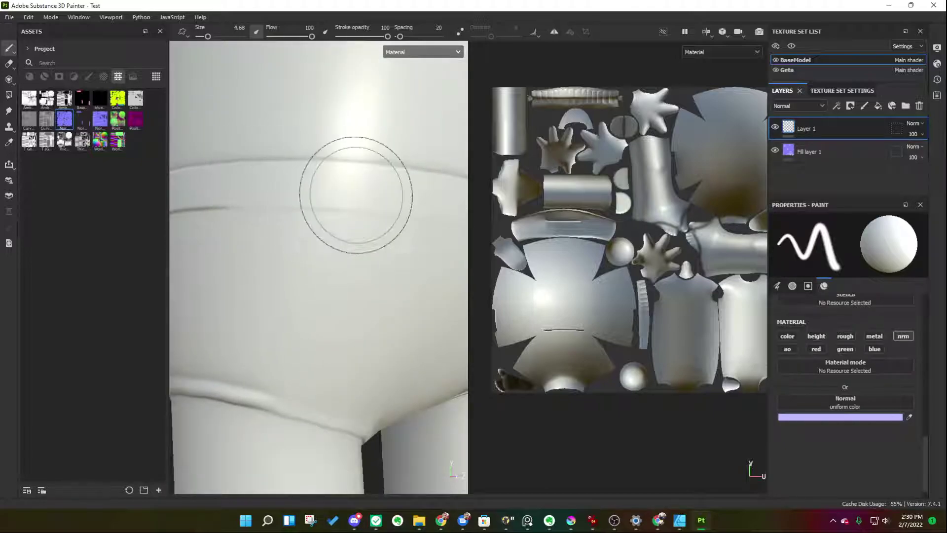
{"action": "mouse_move", "coordinate": [356, 193]}
{"action": "left_mouse_down", "text": "alt"}
{"action": "mouse_move", "coordinate": [281, 186]}
{"action": "mouse_move", "coordinate": [377, 165]}
{"action": "left_mouse_up", "text": "alt"}
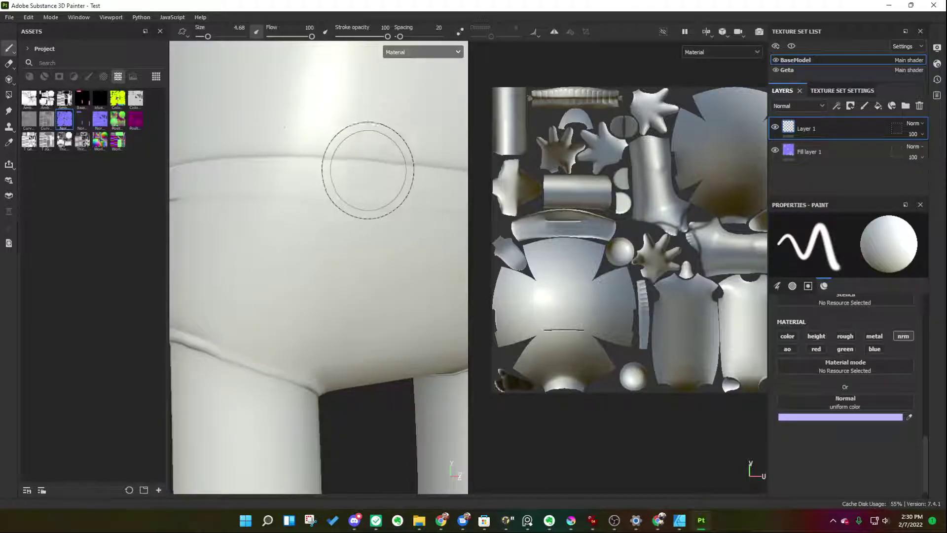
Step: Remove the ambient occlusion map from BaseModel's mesh maps in the texture set settings
{"action": "left_click", "coordinate": [831, 90]}
{"action": "scroll", "coordinate": [828, 179], "scroll_direction": "down", "scroll_amount": 1}
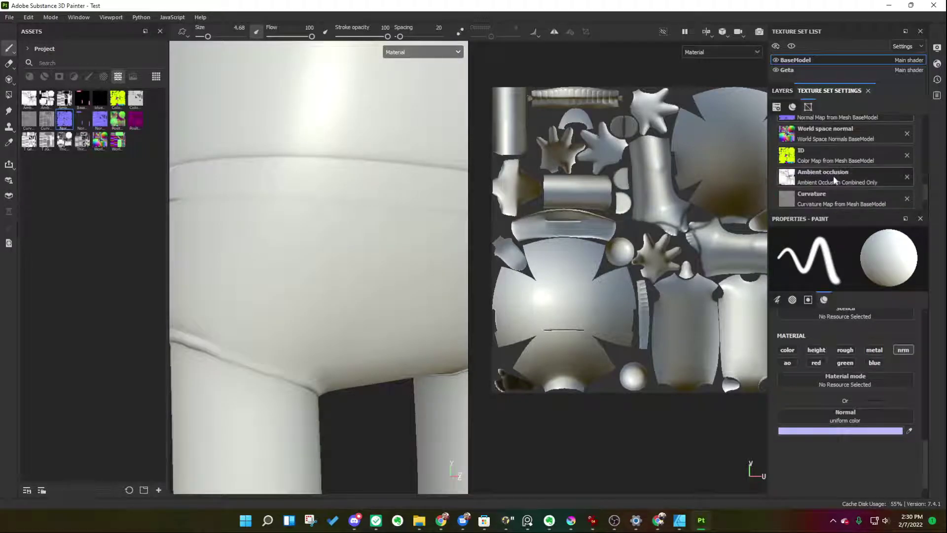
{"action": "left_click", "coordinate": [907, 176]}
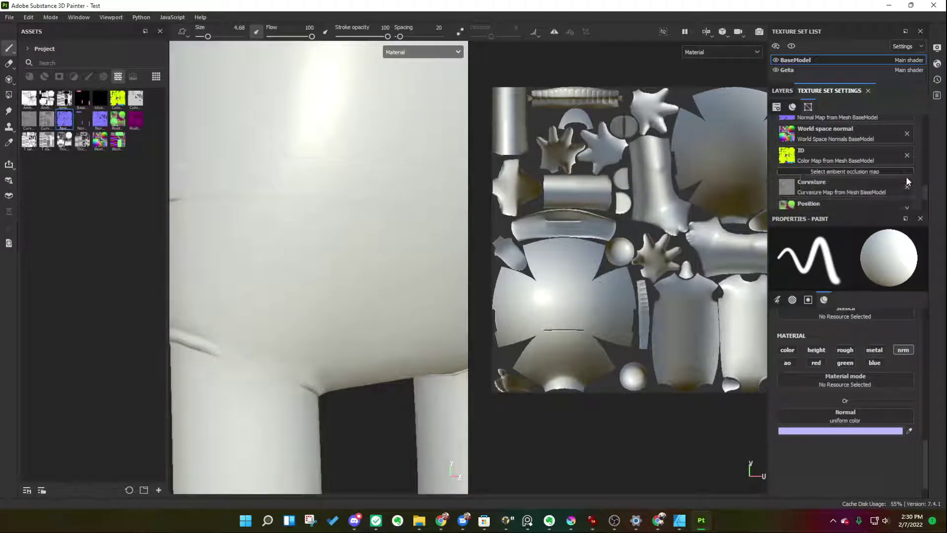
Step: Paint the flat normal over the leg-opening crease and the waistband lines around the hip
{"action": "middle_click_drag", "start_coordinate": [351, 205], "coordinate": [377, 101], "text": "alt"}
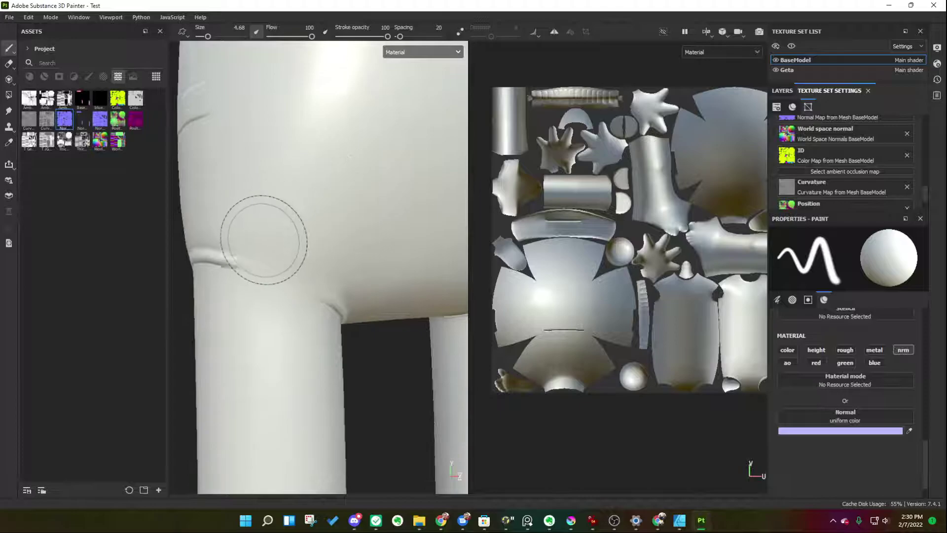
{"action": "left_click_drag", "start_coordinate": [241, 253], "coordinate": [397, 207], "text": "alt"}
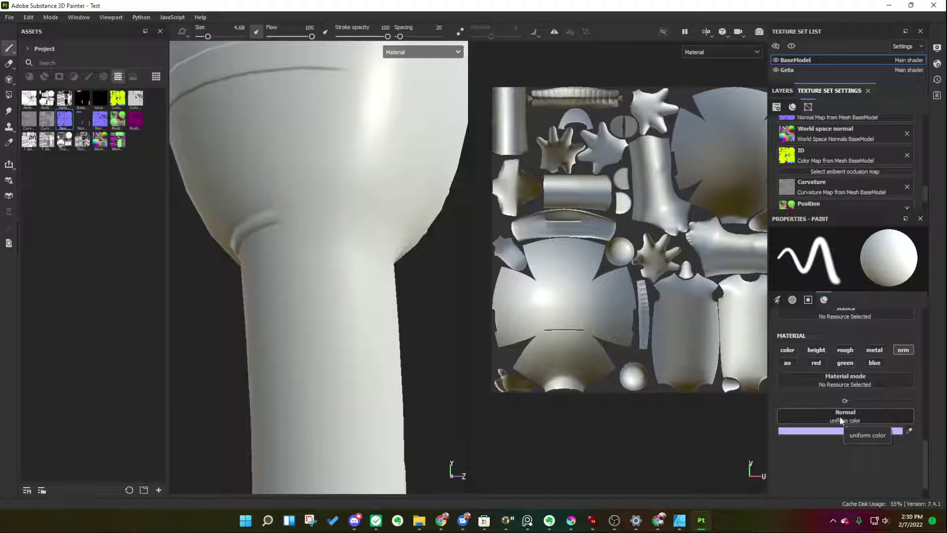
{"action": "left_click_drag", "start_coordinate": [294, 170], "coordinate": [321, 296], "text": "alt"}
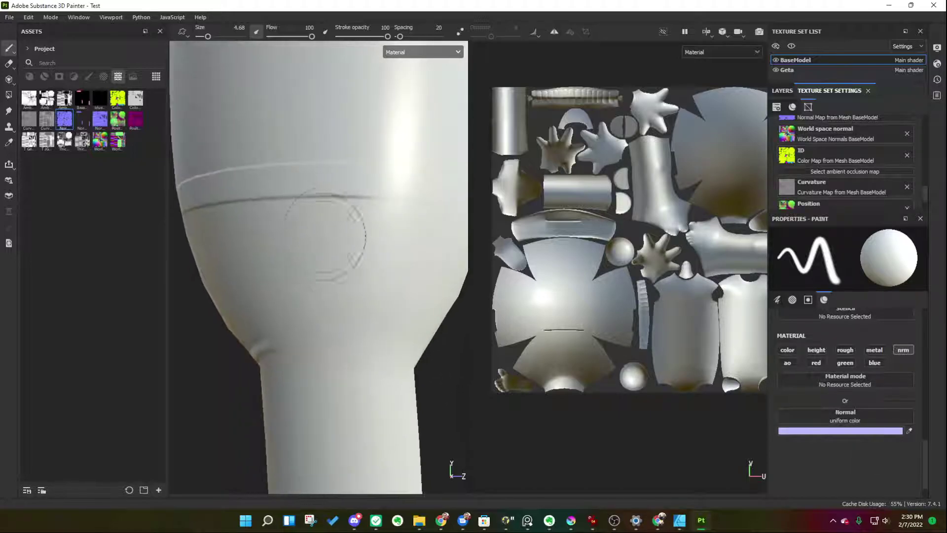
{"action": "left_click_drag", "start_coordinate": [426, 213], "coordinate": [460, 226], "text": "alt"}
{"action": "middle_click_drag", "start_coordinate": [460, 226], "coordinate": [415, 226], "text": "alt"}
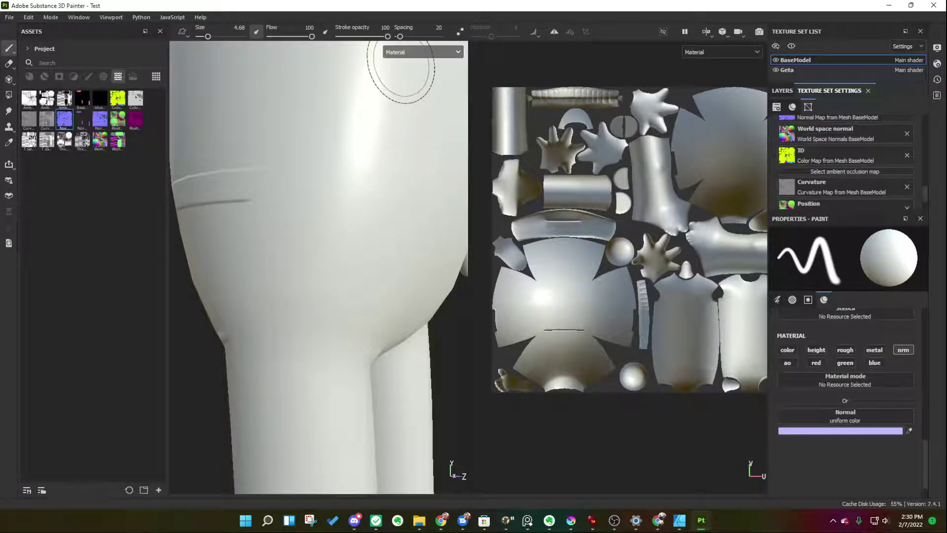
Step: Display the Normal mesh map in the viewport to inspect the waistband and leg creases
{"action": "left_click", "coordinate": [408, 53]}
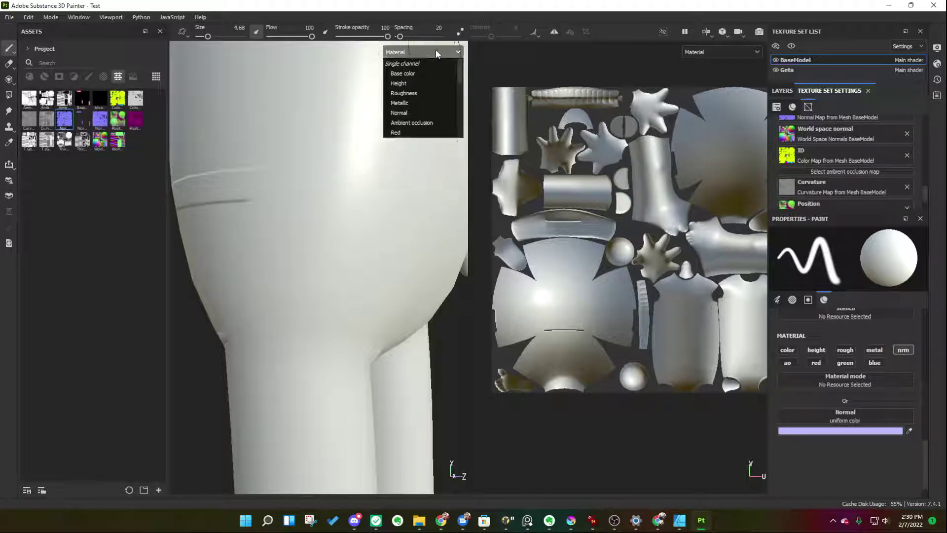
{"action": "scroll", "coordinate": [460, 74], "scroll_direction": "down", "scroll_amount": 5}
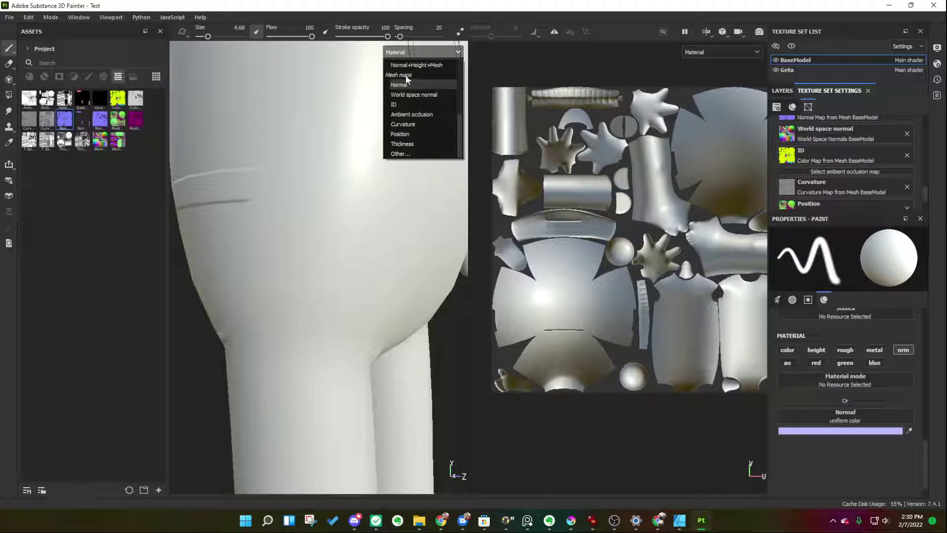
{"action": "left_click", "coordinate": [403, 86]}
{"action": "scroll", "coordinate": [401, 161], "scroll_direction": "up", "scroll_amount": 5}
{"action": "scroll", "coordinate": [271, 163], "scroll_direction": "down", "scroll_amount": 5}
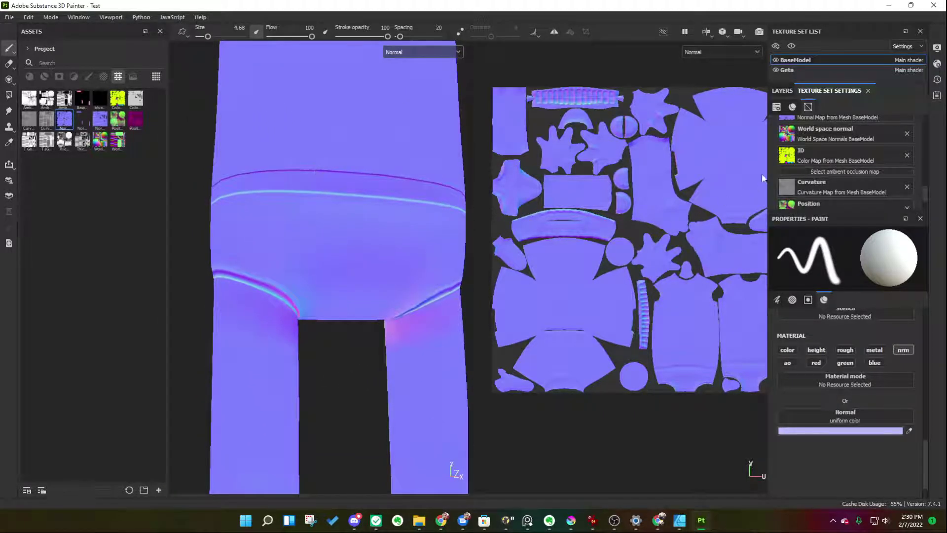
Step: Return to the layer stack and try painting over the waistband with the Normal mesh map displayed
{"action": "left_click", "coordinate": [783, 90]}
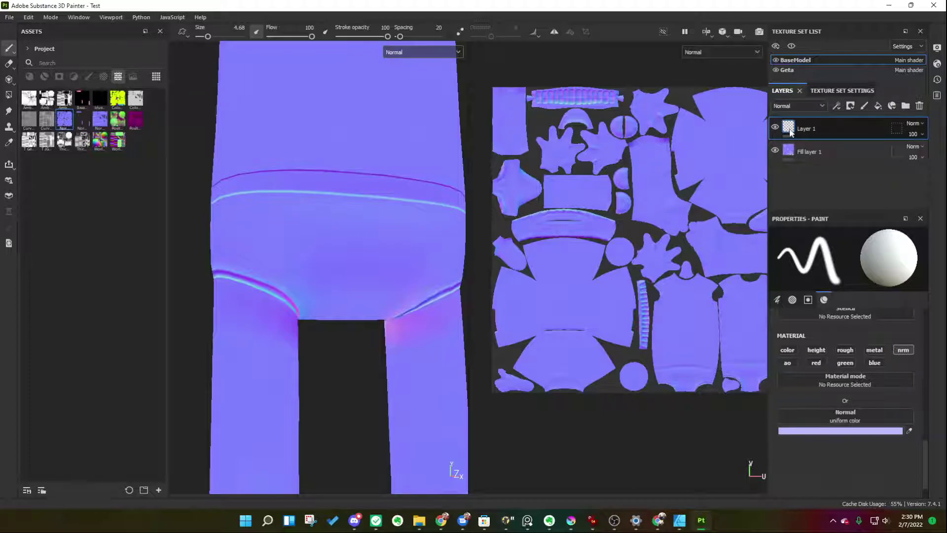
{"action": "scroll", "coordinate": [379, 199], "scroll_direction": "up", "scroll_amount": 2}
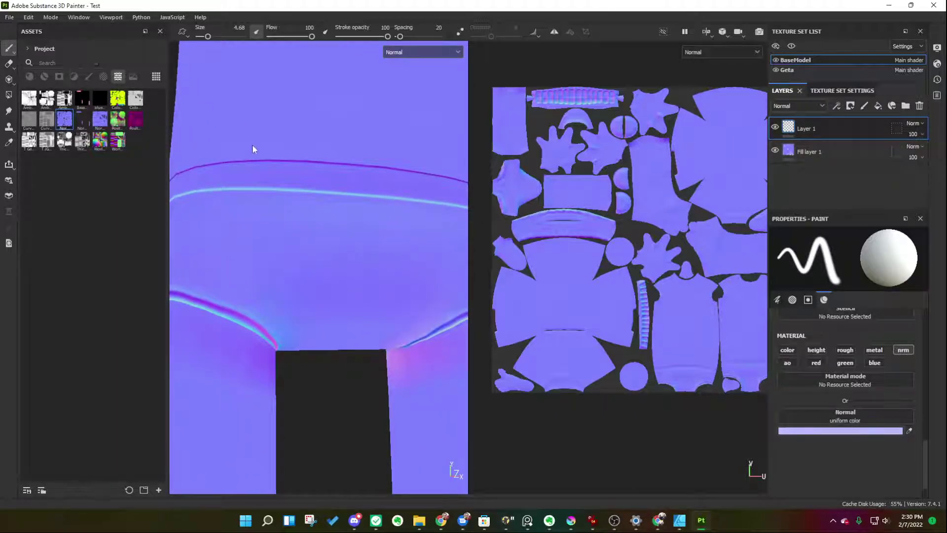
{"action": "left_click_drag", "start_coordinate": [252, 145], "coordinate": [285, 176]}
{"action": "right_click_drag", "start_coordinate": [380, 189], "coordinate": [401, 194], "text": "alt"}
{"action": "left_click_drag", "start_coordinate": [360, 197], "coordinate": [377, 188], "text": "alt"}
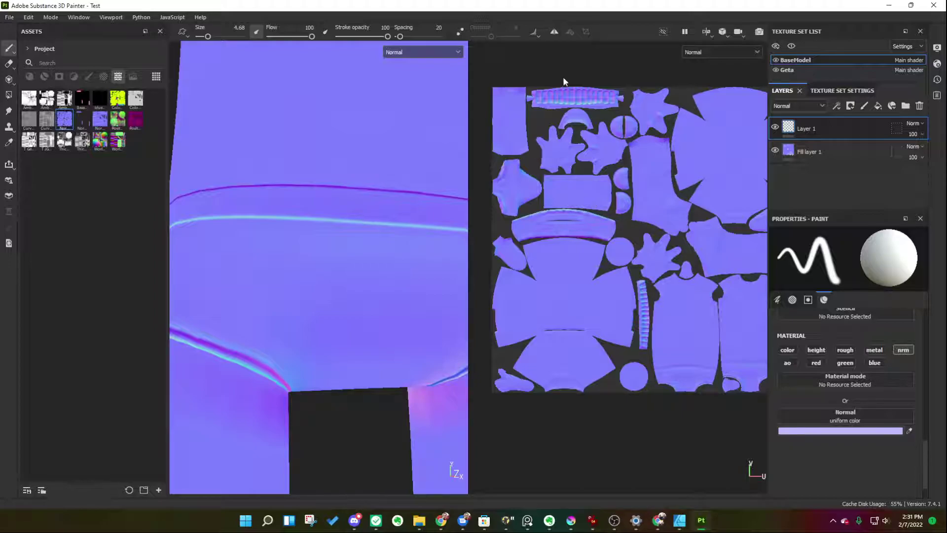
Step: View the Normal, World space normal and ID mesh maps in turn on the model
{"action": "left_click", "coordinate": [443, 51]}
{"action": "scroll", "coordinate": [410, 99], "scroll_direction": "up", "scroll_amount": 5}
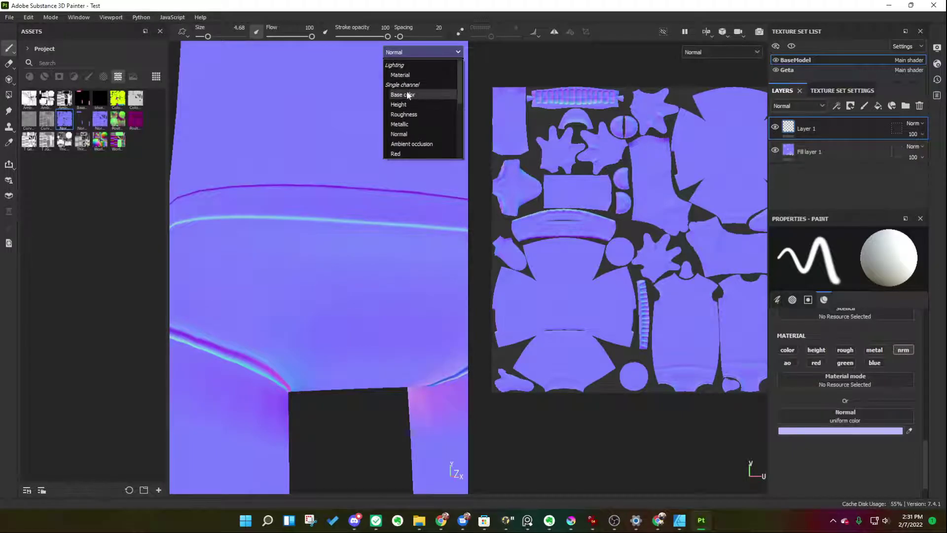
{"action": "scroll", "coordinate": [406, 93], "scroll_direction": "down", "scroll_amount": 5}
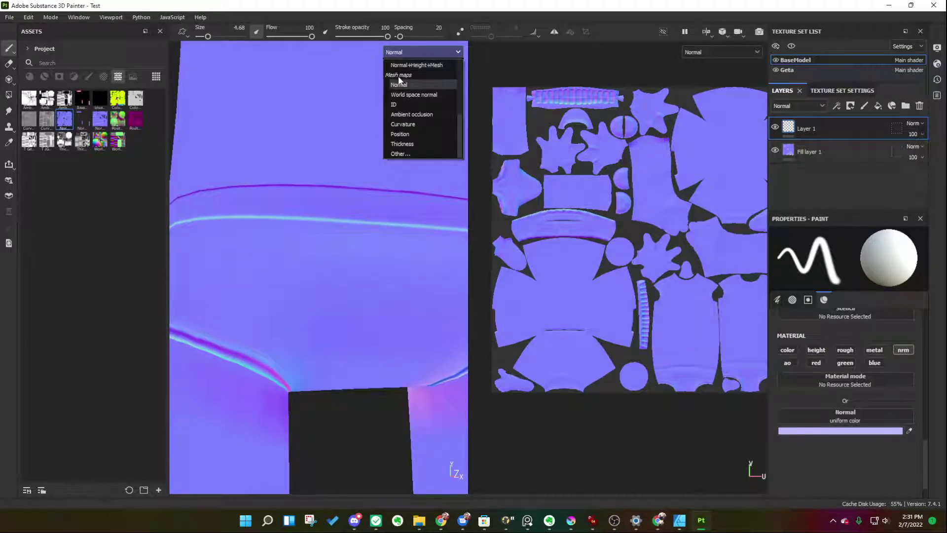
{"action": "left_click", "coordinate": [405, 85]}
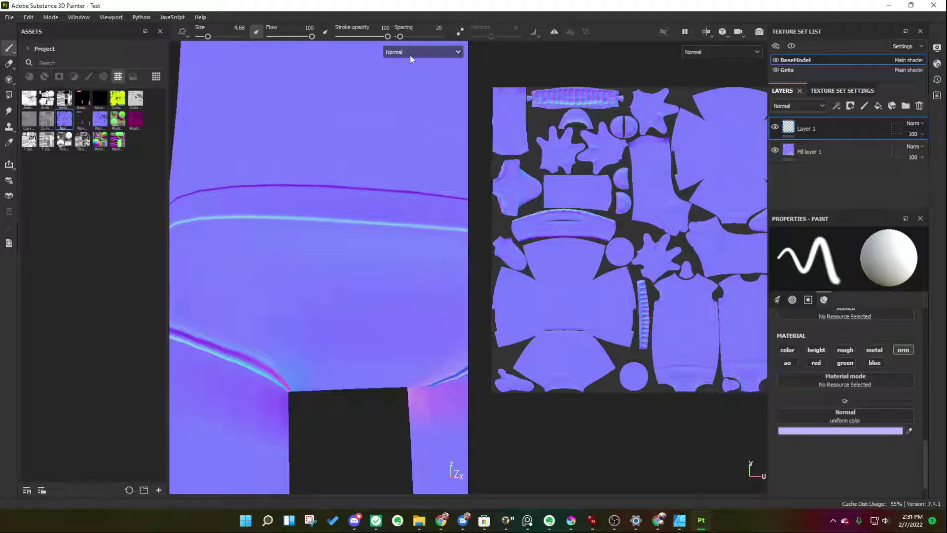
{"action": "left_click", "coordinate": [410, 55]}
{"action": "left_click", "coordinate": [404, 94]}
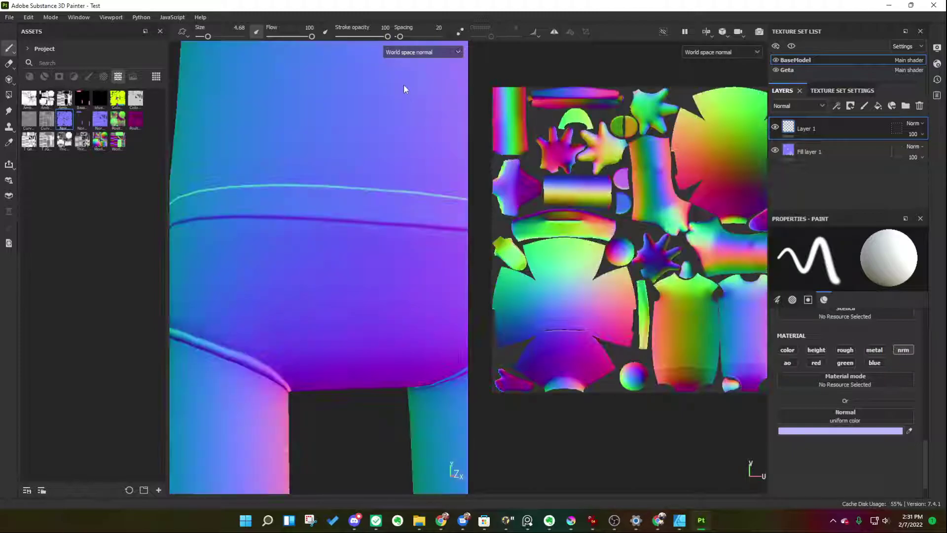
{"action": "left_click", "coordinate": [407, 52]}
{"action": "left_click", "coordinate": [407, 103]}
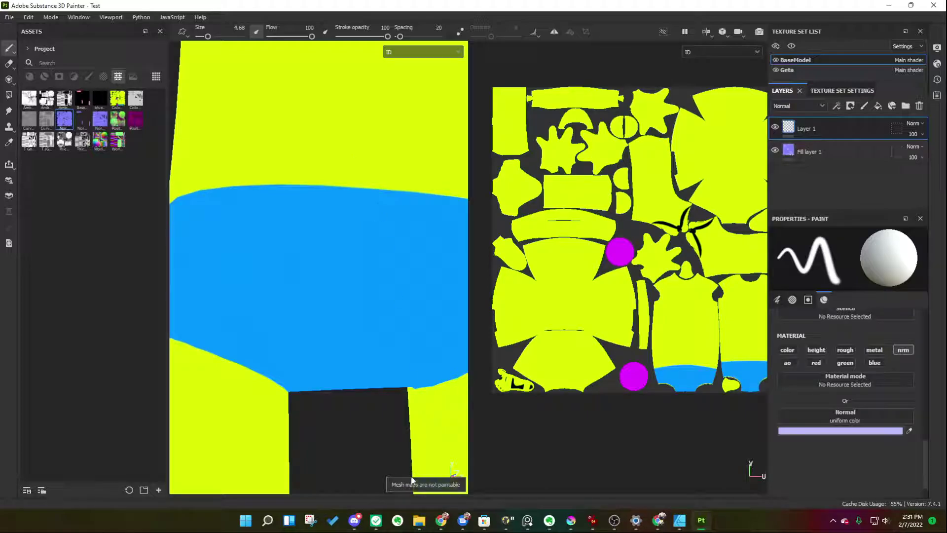
Step: Switch the viewport display to Material, and from there to the single-channel Normal view
{"action": "left_click", "coordinate": [419, 52]}
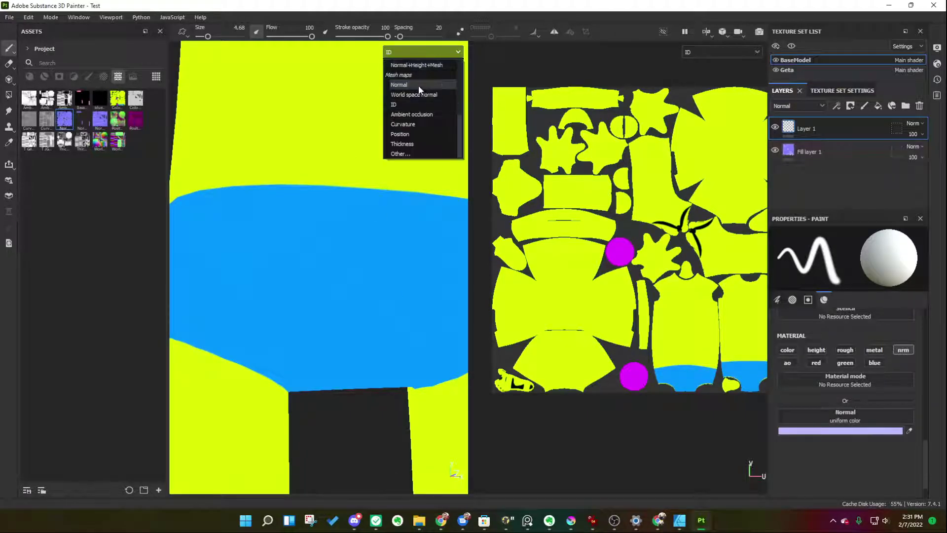
{"action": "left_click_drag", "start_coordinate": [463, 126], "coordinate": [462, 75]}
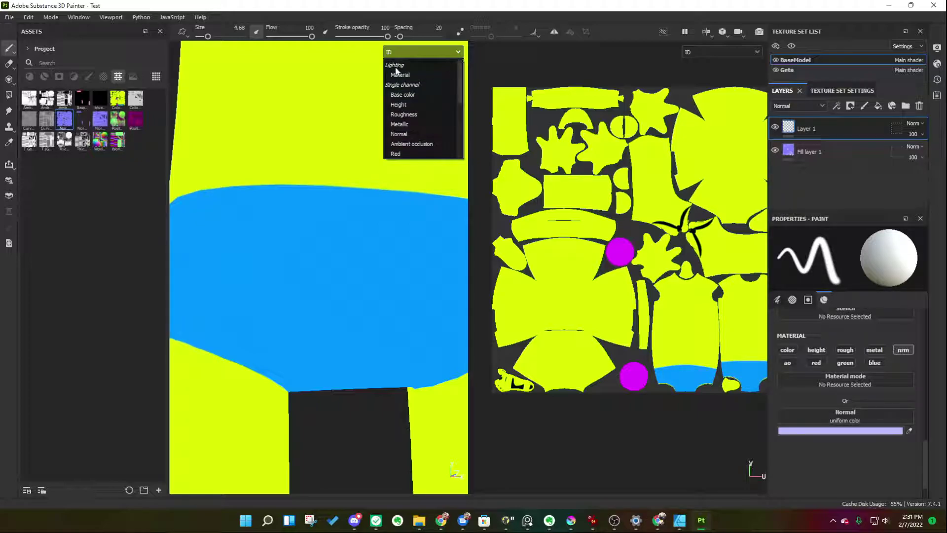
{"action": "left_click", "coordinate": [398, 75]}
{"action": "left_click", "coordinate": [407, 53]}
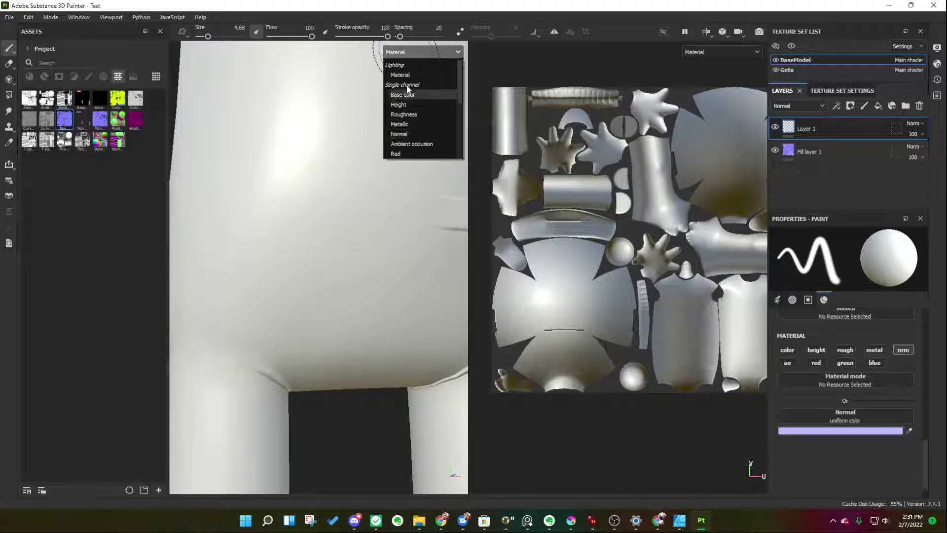
{"action": "left_click", "coordinate": [399, 134]}
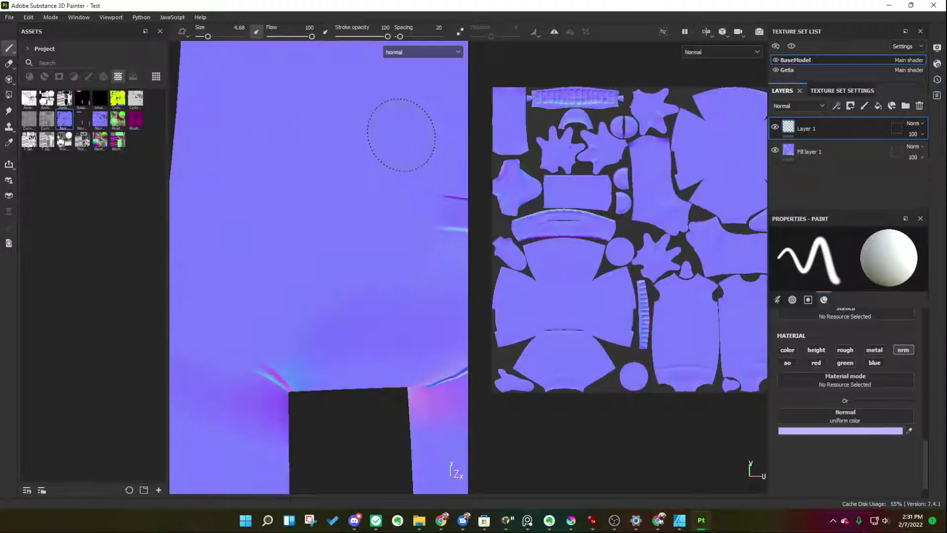
Step: Paint the flat normal over the waistband lines on the front of the hips in the Normal channel view
{"action": "left_click_drag", "start_coordinate": [340, 236], "coordinate": [355, 220], "text": "alt"}
{"action": "middle_click_drag", "start_coordinate": [356, 220], "coordinate": [318, 220], "text": "alt"}
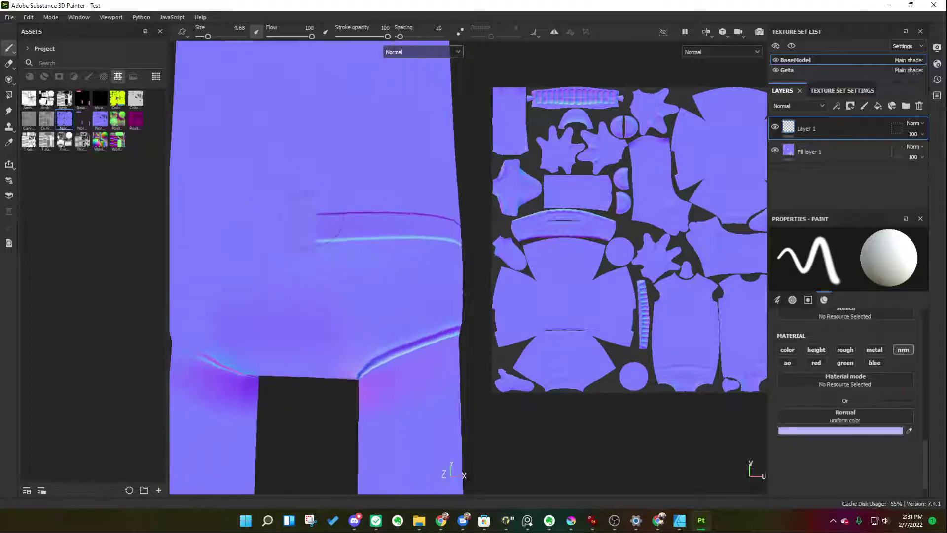
{"action": "mouse_move", "coordinate": [316, 224]}
{"action": "left_mouse_down"}
{"action": "mouse_move", "coordinate": [392, 217]}
{"action": "mouse_move", "coordinate": [414, 244]}
{"action": "left_mouse_up"}
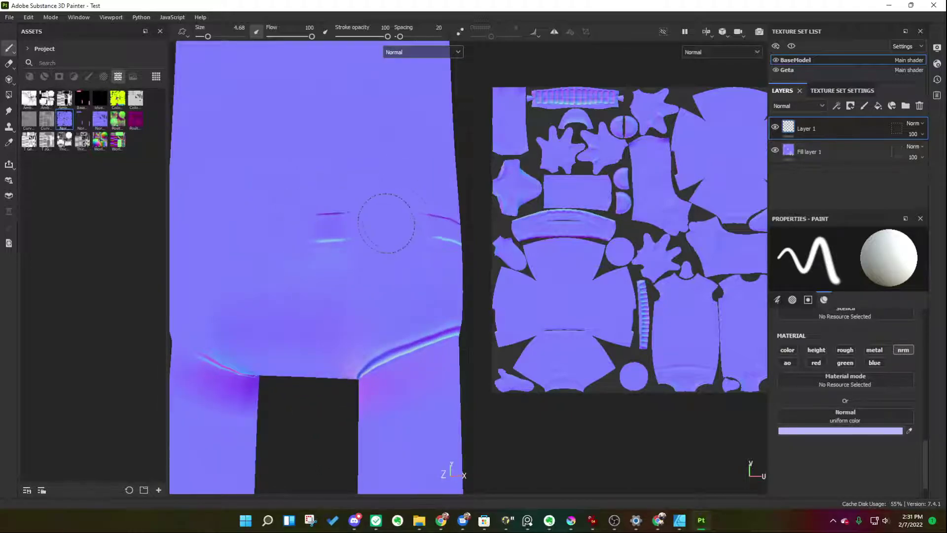
{"action": "middle_click_drag", "start_coordinate": [416, 256], "coordinate": [327, 189], "text": "alt"}
{"action": "right_click_drag", "start_coordinate": [327, 188], "coordinate": [463, 242], "text": "alt"}
Step: Reduce the brush size to 0.58 and sample a normal colour from the crease at the leg opening
{"action": "middle_click_drag", "start_coordinate": [364, 259], "coordinate": [364, 220], "text": "alt"}
{"action": "mouse_move", "coordinate": [364, 219]}
{"action": "right_mouse_down", "text": "alt"}
{"action": "mouse_move", "coordinate": [392, 260]}
{"action": "mouse_move", "coordinate": [342, 265]}
{"action": "right_mouse_up", "text": "alt"}
{"action": "key", "text": "["}
{"action": "key", "text": "["}
{"action": "key", "text": "["}
{"action": "key", "text": "["}
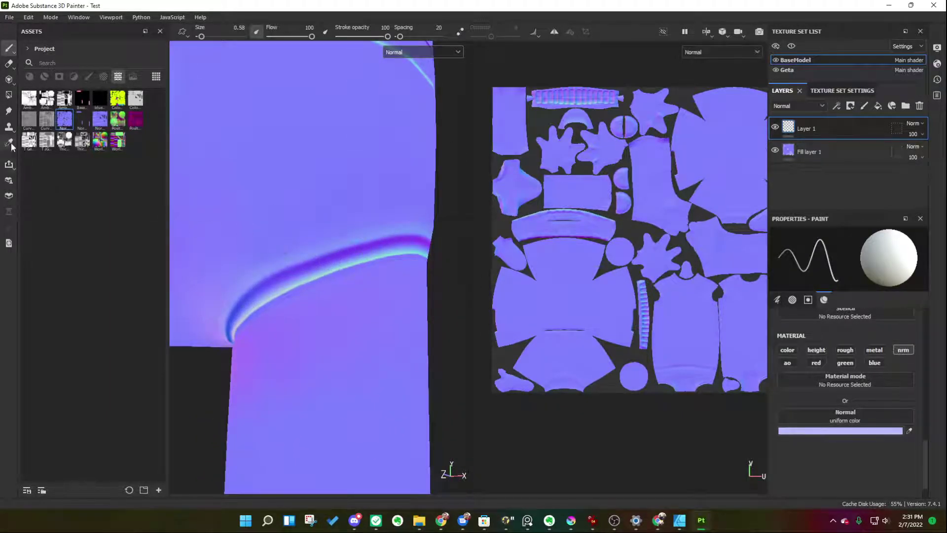
{"action": "left_click", "coordinate": [10, 143]}
{"action": "scroll", "coordinate": [311, 247], "scroll_direction": "up", "scroll_amount": 3}
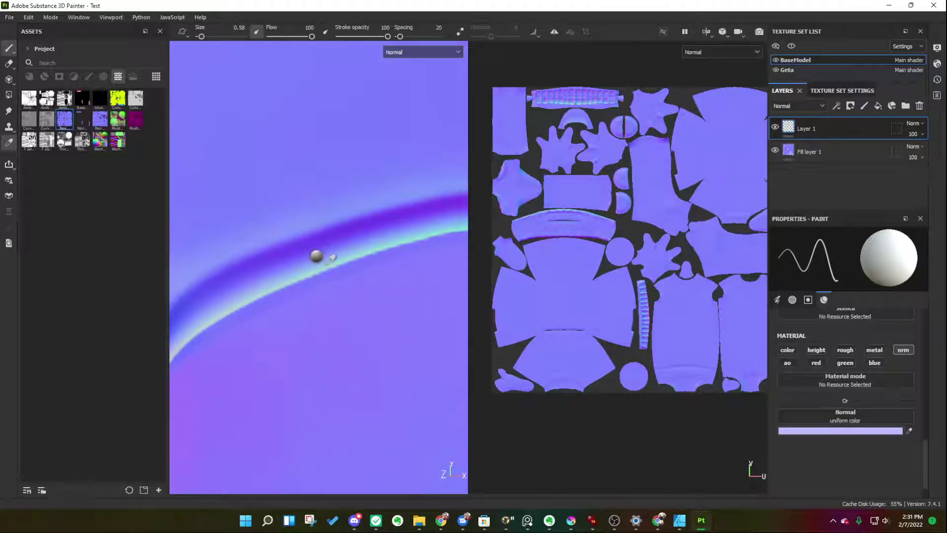
{"action": "left_click", "coordinate": [320, 259]}
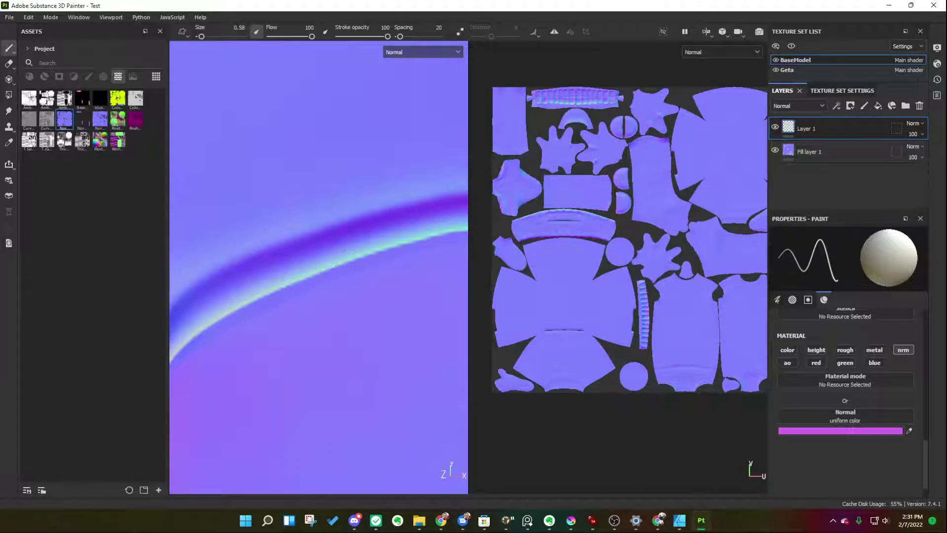
Step: Try dabbing the sampled normal beneath the leg crease and blending it with the Smudge tool at size 1.86
{"action": "left_click", "coordinate": [339, 272]}
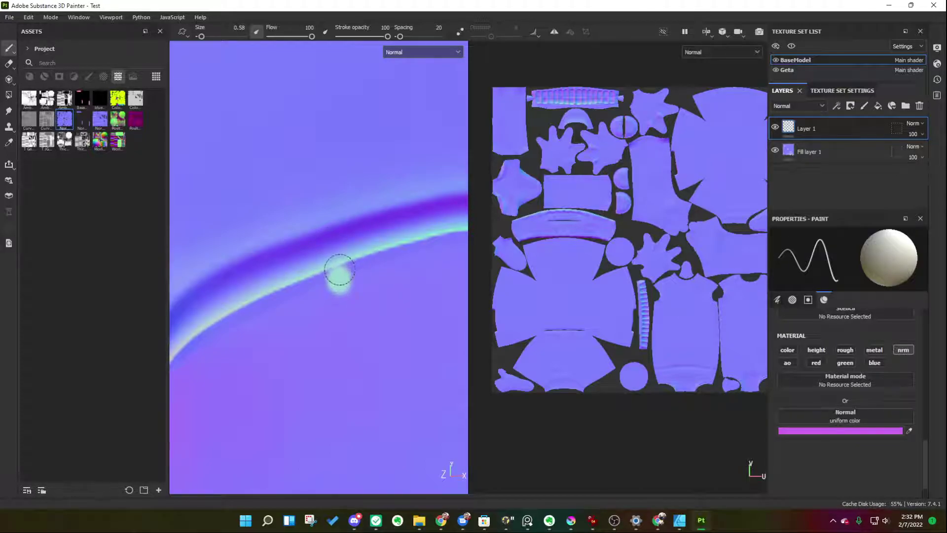
{"action": "mouse_move", "coordinate": [339, 270]}
{"action": "left_mouse_down"}
{"action": "mouse_move", "coordinate": [328, 273]}
{"action": "mouse_move", "coordinate": [359, 253]}
{"action": "left_mouse_up"}
{"action": "left_click", "coordinate": [9, 111]}
{"action": "key", "text": "bracketleft"}
{"action": "key", "text": "bracketleft"}
{"action": "key", "text": "bracketleft"}
{"action": "key", "text": "bracketleft"}
{"action": "key", "text": "bracketleft"}
{"action": "key", "text": "bracketleft"}
{"action": "key", "text": "bracketleft"}
{"action": "key", "text": "bracketleft"}
{"action": "key", "text": "bracketleft"}
{"action": "mouse_move", "coordinate": [334, 246]}
{"action": "left_mouse_down"}
{"action": "mouse_move", "coordinate": [343, 272]}
{"action": "mouse_move", "coordinate": [347, 229]}
{"action": "left_mouse_up"}
{"action": "scroll", "coordinate": [347, 229], "scroll_direction": "down", "scroll_amount": 2}
{"action": "key", "text": "ctrl+z"}
{"action": "key", "text": "ctrl+z"}
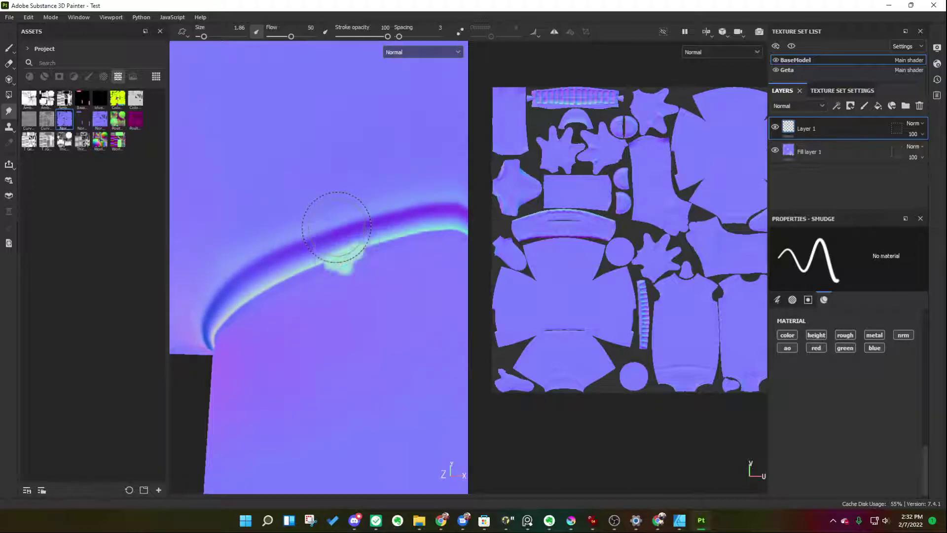
Step: Smudge along the leg-opening crease to blend its normals into the surrounding surface
{"action": "mouse_move", "coordinate": [336, 227]}
{"action": "left_mouse_down"}
{"action": "mouse_move", "coordinate": [339, 218]}
{"action": "mouse_move", "coordinate": [348, 257]}
{"action": "left_mouse_up"}
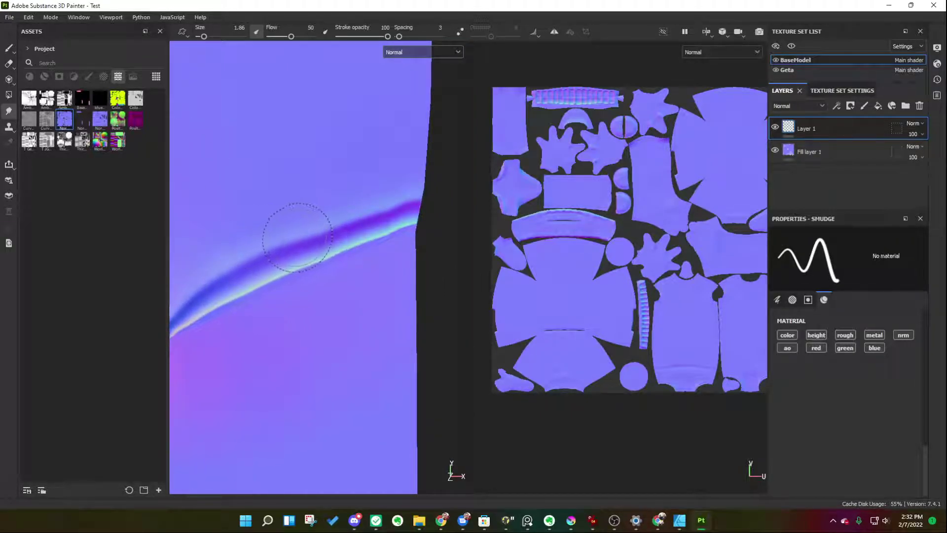
{"action": "mouse_move", "coordinate": [298, 237]}
{"action": "right_mouse_down", "text": "alt"}
{"action": "mouse_move", "coordinate": [325, 238]}
{"action": "mouse_move", "coordinate": [295, 218]}
{"action": "right_mouse_up", "text": "alt"}
{"action": "middle_click_drag", "start_coordinate": [295, 218], "coordinate": [318, 312], "text": "alt"}
{"action": "right_click_drag", "start_coordinate": [319, 312], "coordinate": [291, 313], "text": "alt"}
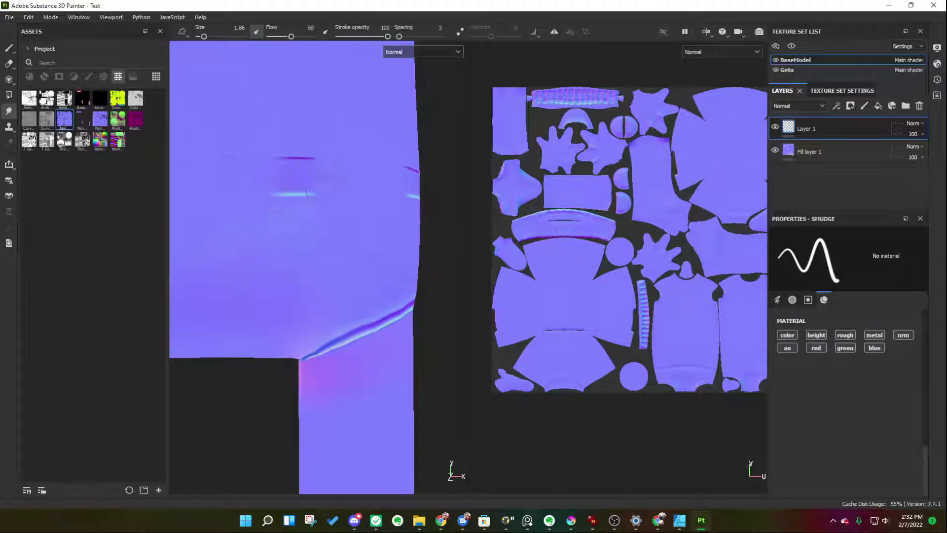
Step: Toggle Layer 1's visibility to compare the painted normals with the baked ones around the hips, leaving it hidden
{"action": "left_click", "coordinate": [775, 128]}
{"action": "left_click", "coordinate": [775, 128]}
{"action": "left_click", "coordinate": [775, 128]}
{"action": "left_click", "coordinate": [775, 128]}
{"action": "left_click", "coordinate": [775, 128]}
{"action": "middle_click_drag", "start_coordinate": [407, 189], "coordinate": [422, 203], "text": "alt"}
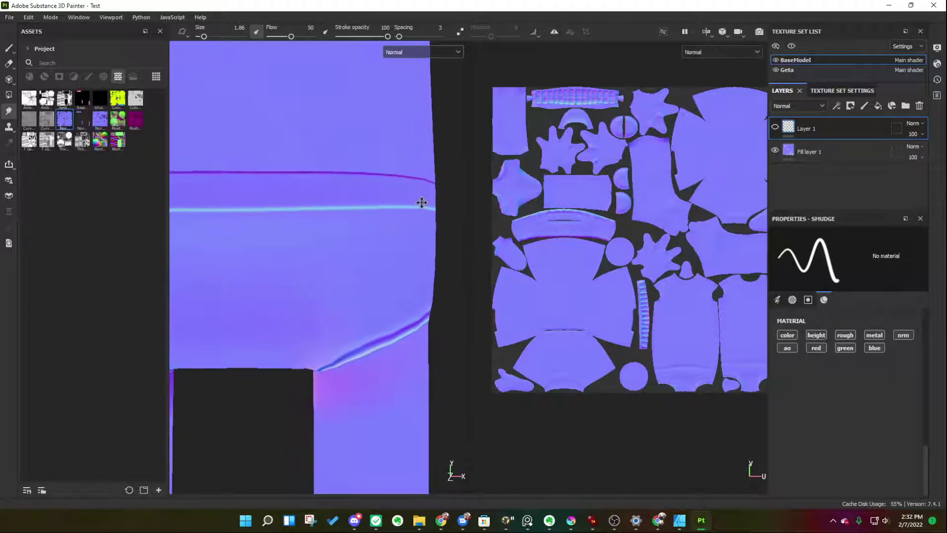
Step: Add a fill layer above Layer 1 with only the normal channel enabled and give it a black mask
{"action": "left_click", "coordinate": [878, 106]}
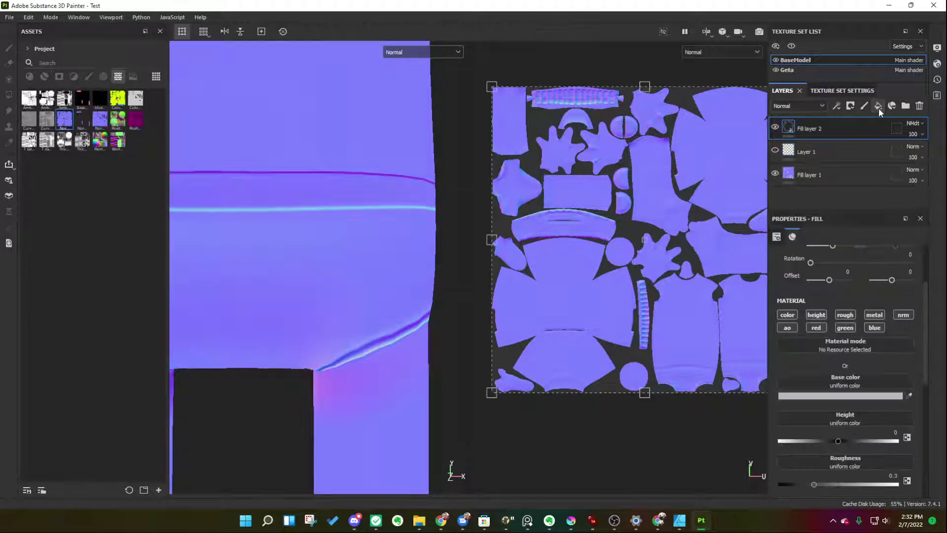
{"action": "left_click", "coordinate": [901, 315]}
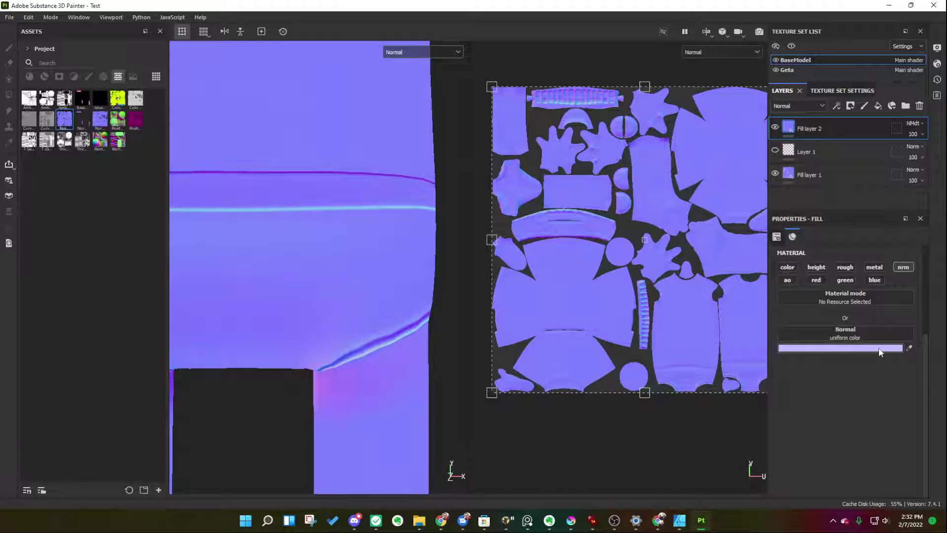
{"action": "right_click", "coordinate": [791, 126]}
{"action": "left_click", "coordinate": [819, 143]}
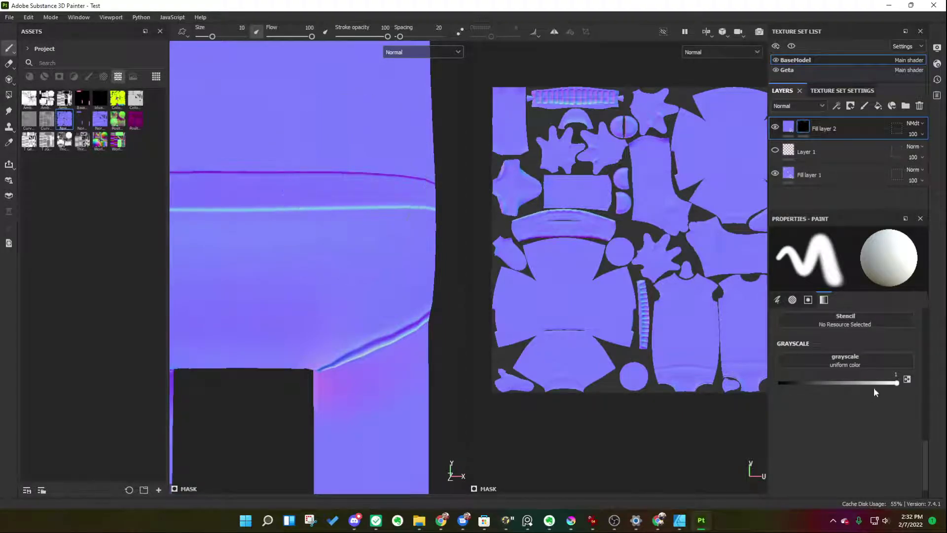
Step: Paint the new fill layer's mask at grayscale 1 over the front waistband lines and set its blending mode to Normal
{"action": "left_click_drag", "start_coordinate": [897, 383], "coordinate": [903, 383]}
{"action": "middle_click_drag", "start_coordinate": [317, 169], "coordinate": [277, 168], "text": "alt"}
{"action": "left_click_drag", "start_coordinate": [277, 167], "coordinate": [260, 169], "text": "alt"}
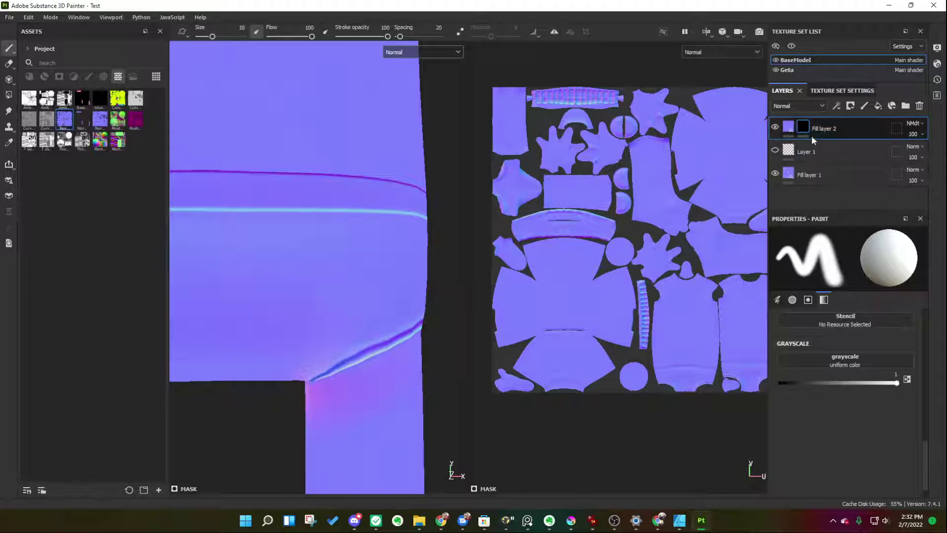
{"action": "left_click", "coordinate": [914, 126]}
{"action": "left_click", "coordinate": [884, 134]}
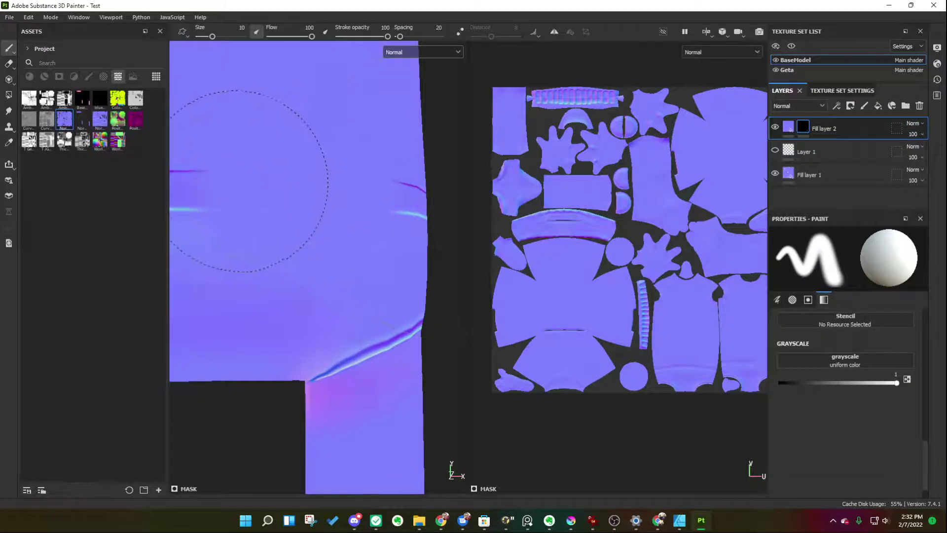
Step: Paint the mask over the leg-opening crease and select the fill layer's content
{"action": "mouse_move", "coordinate": [237, 181]}
{"action": "left_mouse_down"}
{"action": "mouse_move", "coordinate": [362, 316]}
{"action": "mouse_move", "coordinate": [366, 369]}
{"action": "left_mouse_up"}
{"action": "mouse_move", "coordinate": [292, 213]}
{"action": "left_mouse_down", "text": "alt"}
{"action": "mouse_move", "coordinate": [341, 219]}
{"action": "mouse_move", "coordinate": [325, 228]}
{"action": "left_mouse_up", "text": "alt"}
{"action": "left_click", "coordinate": [791, 127]}
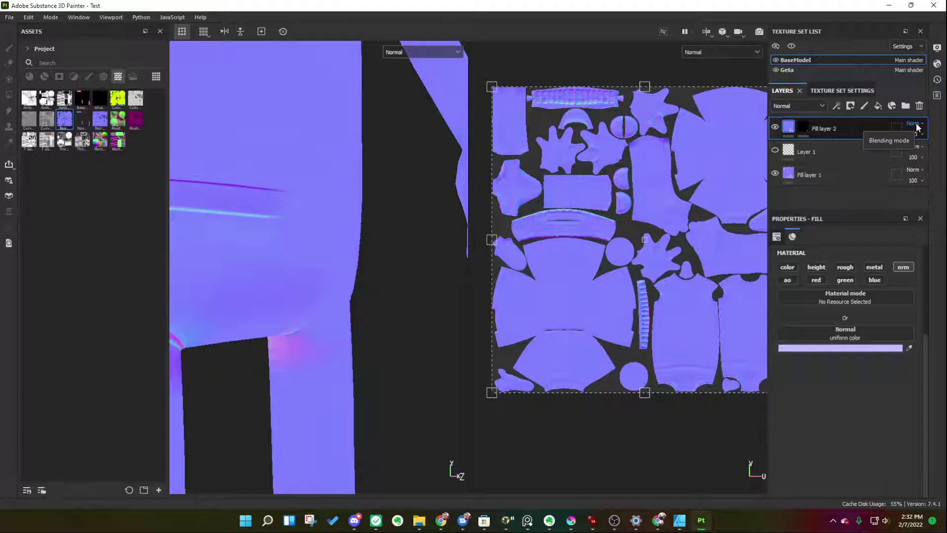
Step: Show Layer 1 again and inspect the combined normal edits around the hips
{"action": "left_click", "coordinate": [776, 152]}
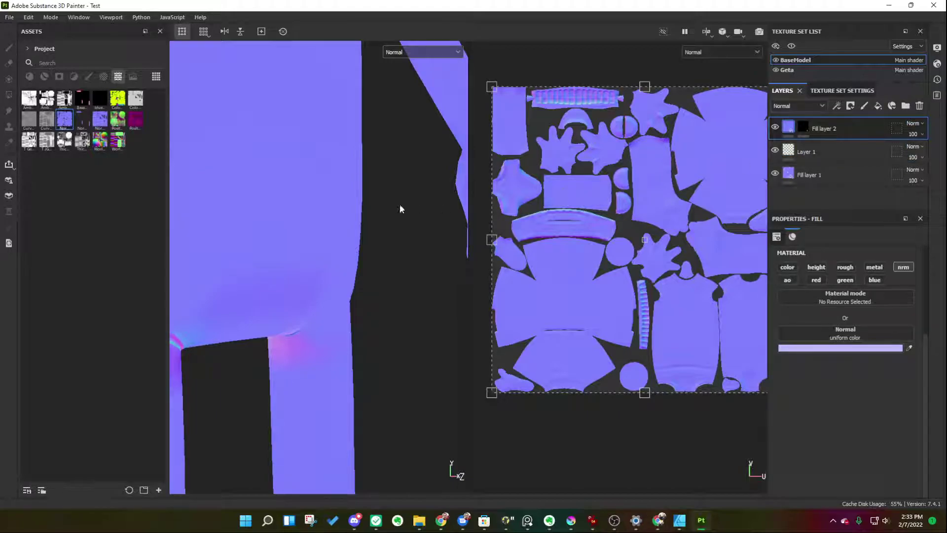
{"action": "left_click_drag", "start_coordinate": [381, 209], "coordinate": [365, 228], "text": "alt"}
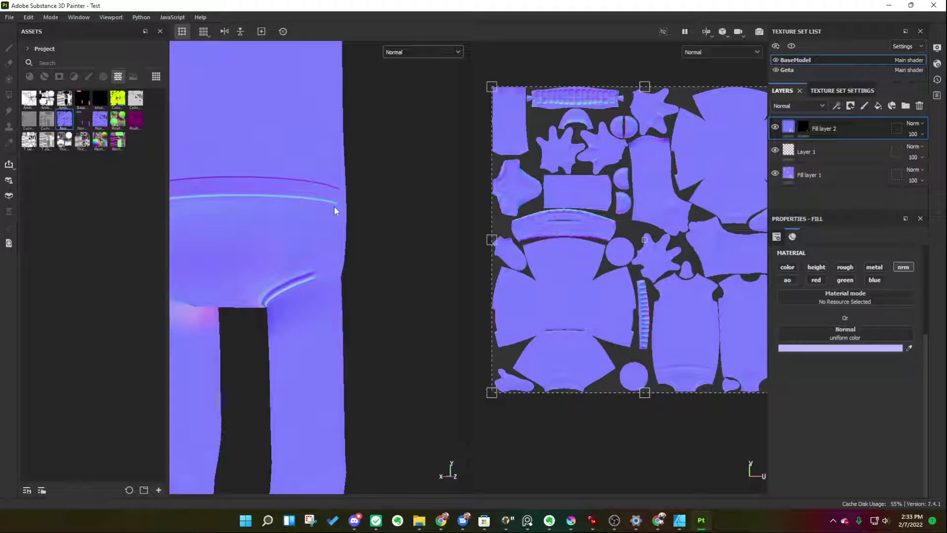
Step: Open BaseModel's texture set settings at its mesh maps
{"action": "left_click", "coordinate": [814, 94]}
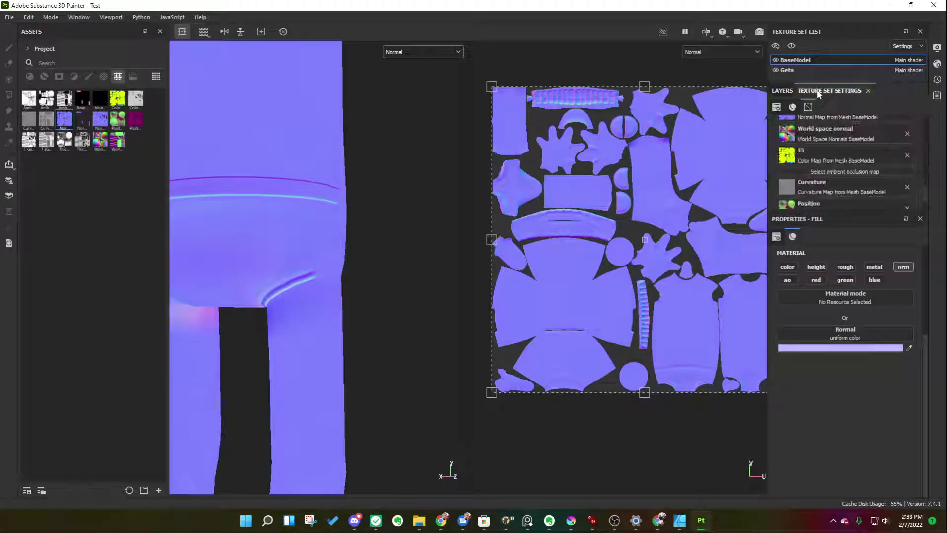